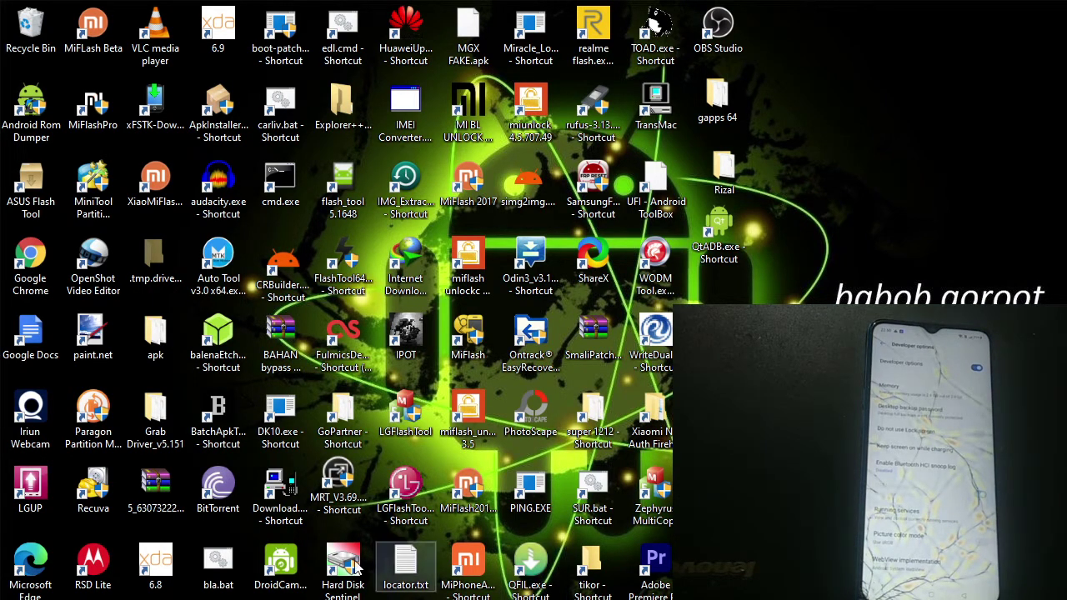
- Bring up the Realme C3 RMX2020 folder window and select DeepTest_realme_C3.apk
click(107, 541)
drag(513, 65, 477, 55)
click(397, 299)
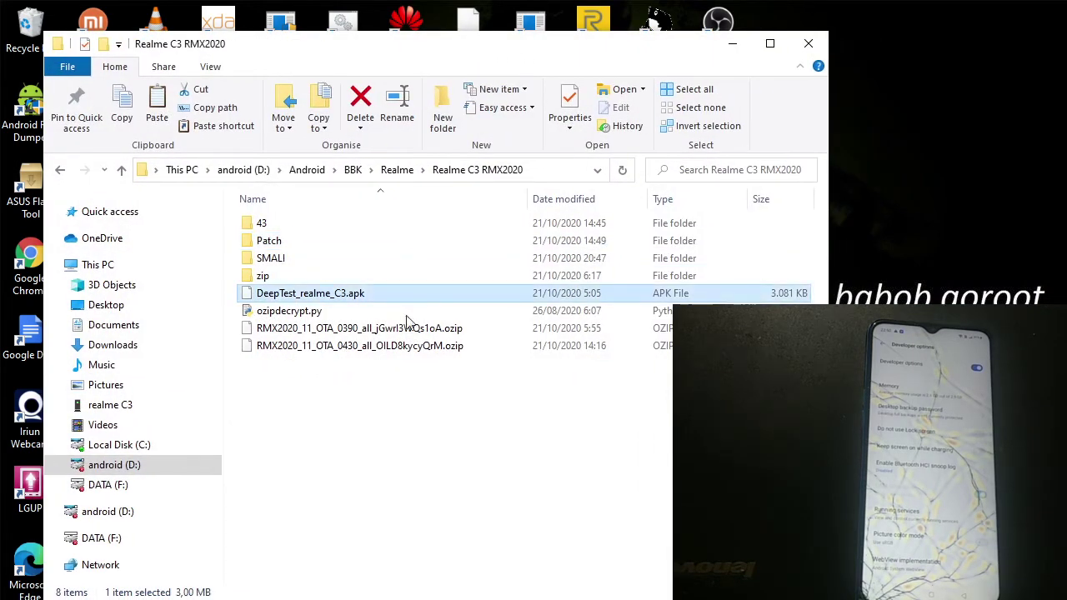
click(423, 439)
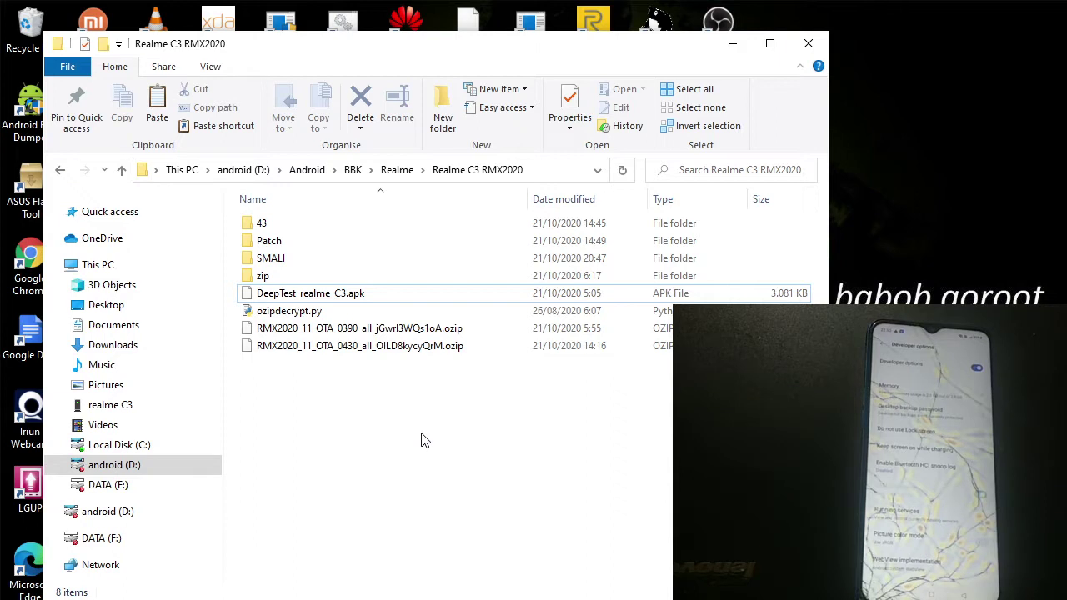
click(389, 293)
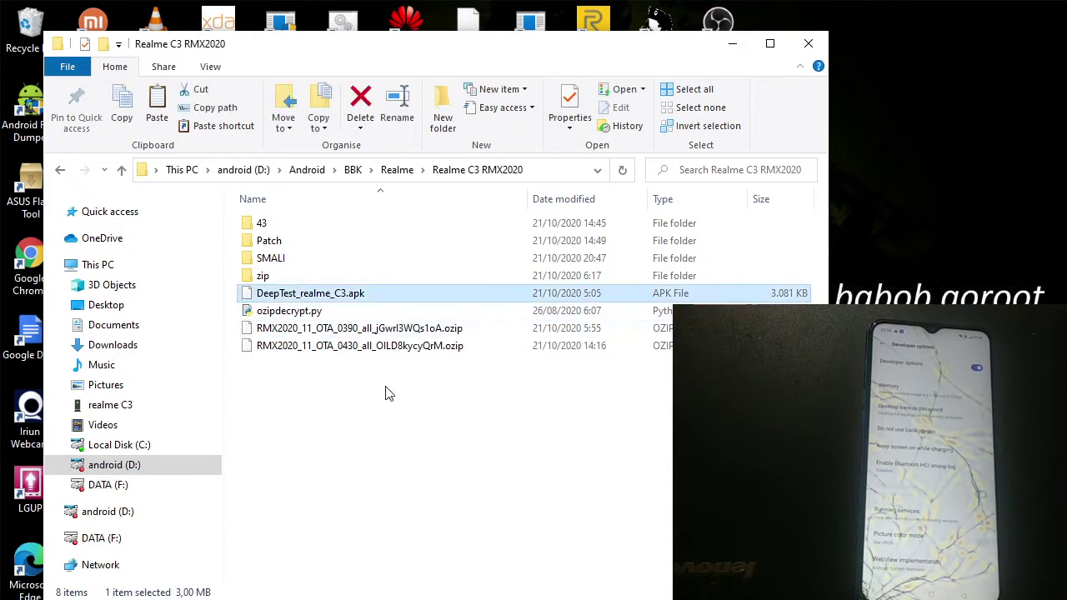
click(386, 393)
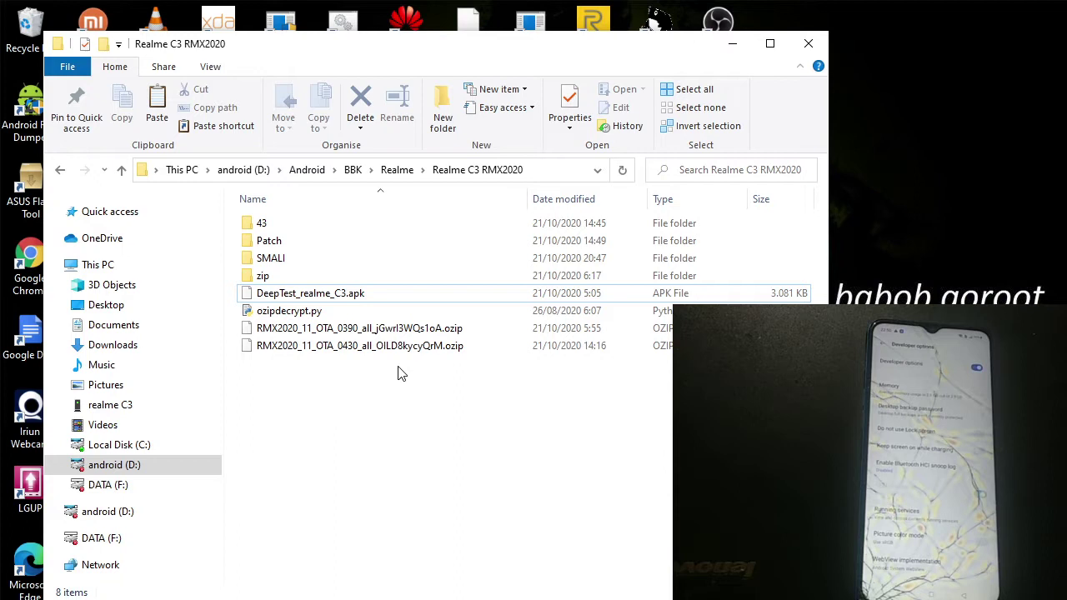
click(382, 295)
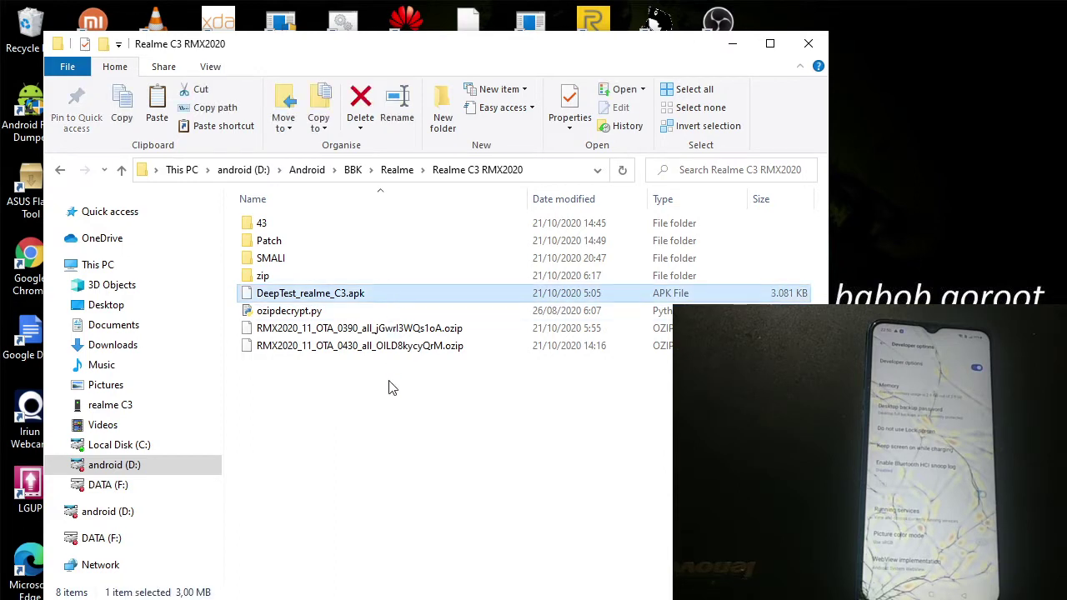
click(392, 387)
click(396, 298)
click(398, 374)
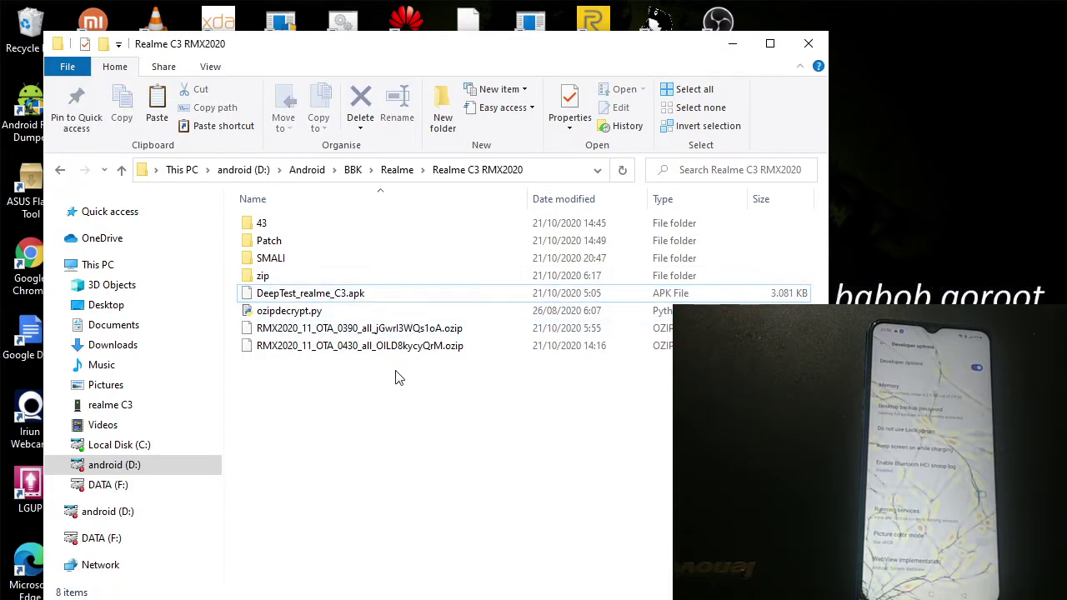
- Copy DeepTest_realme_C3.apk from the Realme C3 RMX2020 folder and paste it onto the connected realme C3 phone
click(388, 301)
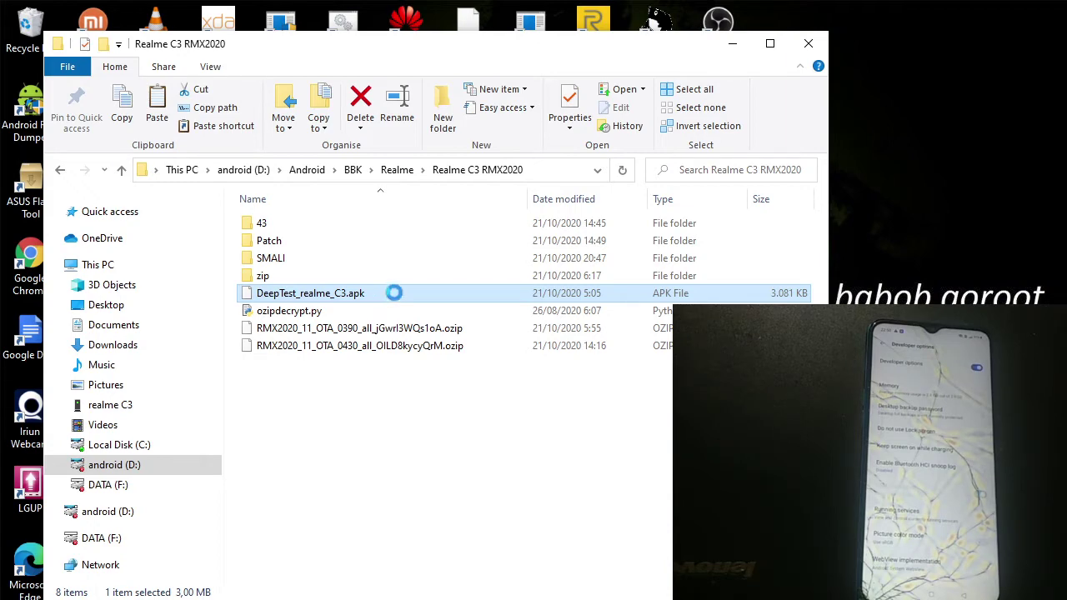
right_click(392, 293)
click(485, 544)
right_click(124, 410)
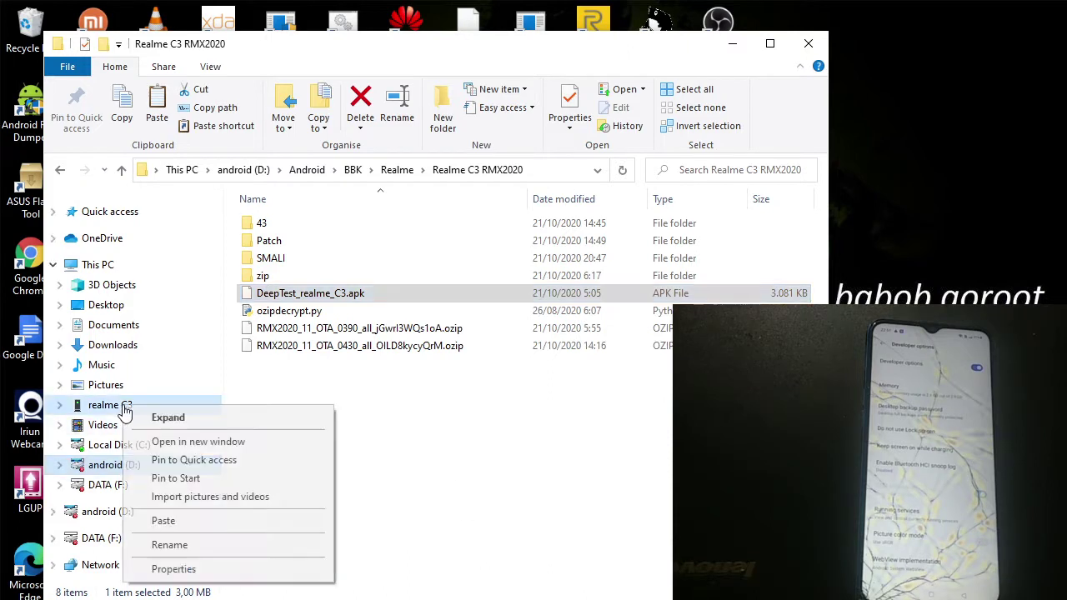
click(189, 520)
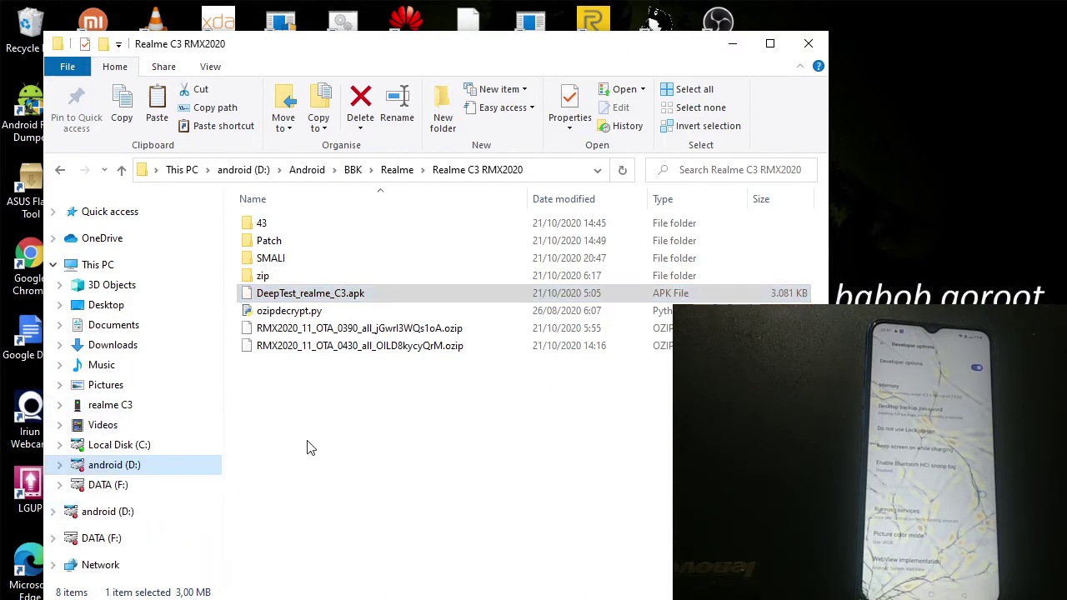
- Check the phone's Internal shared storage for the copied DeepTest_realme_C3.apk and minimise the folder window
click(140, 408)
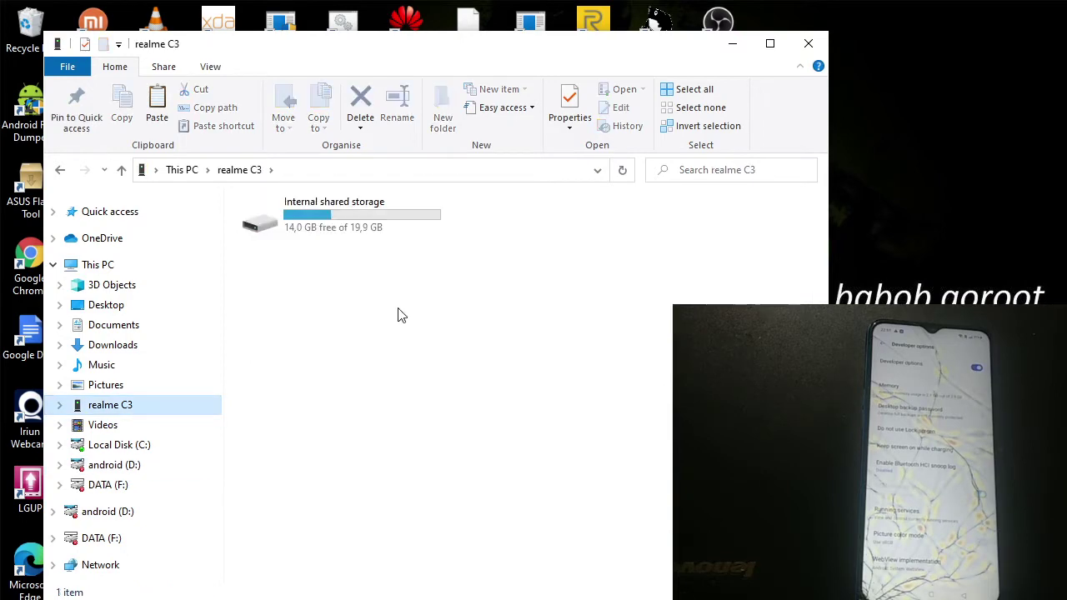
double_click(417, 233)
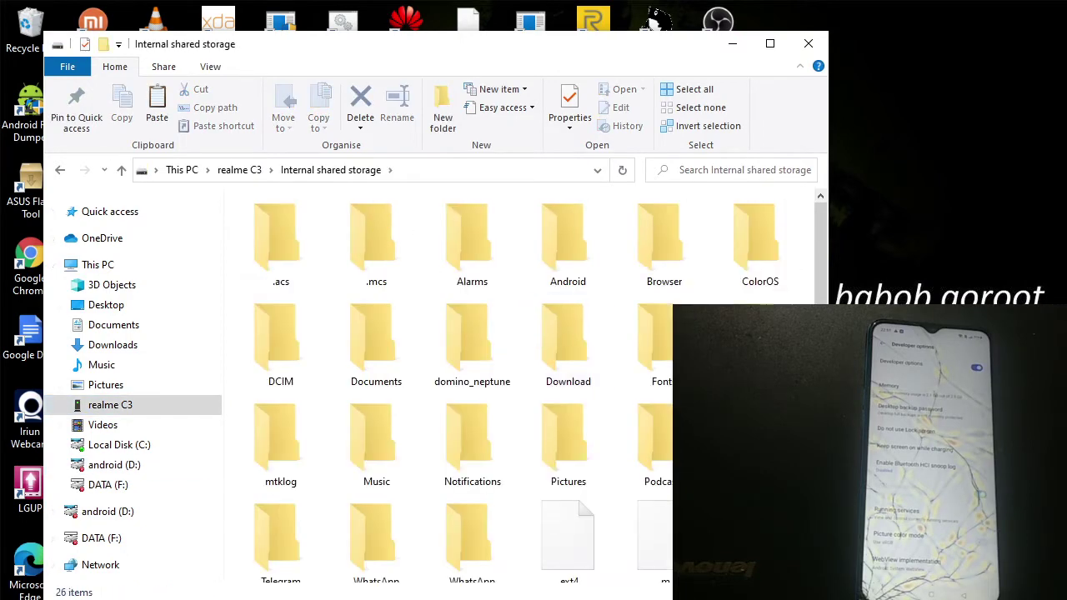
scroll(820, 250, down, 2)
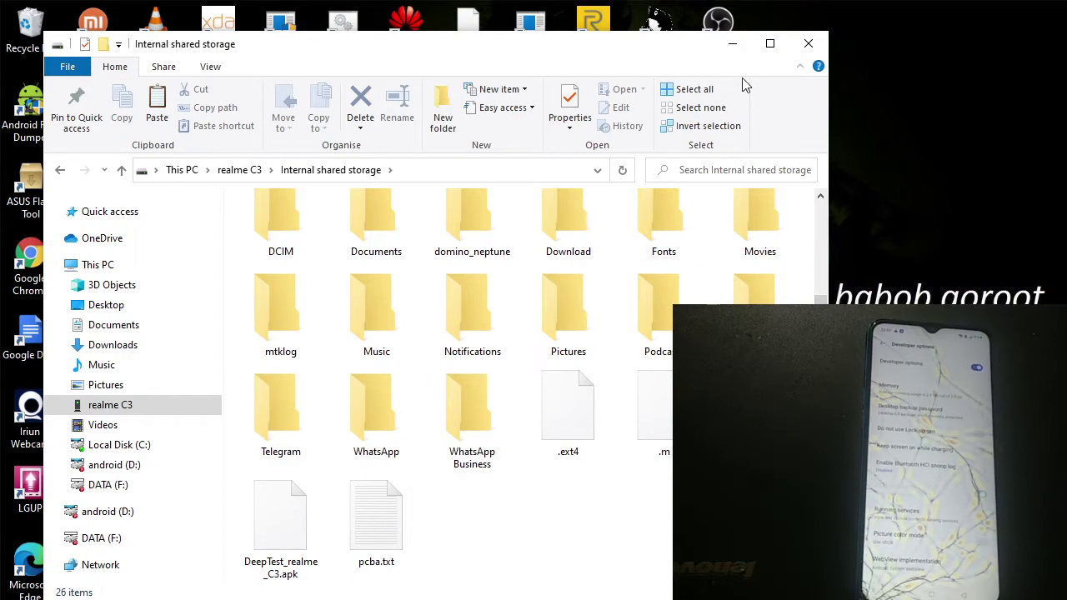
click(733, 45)
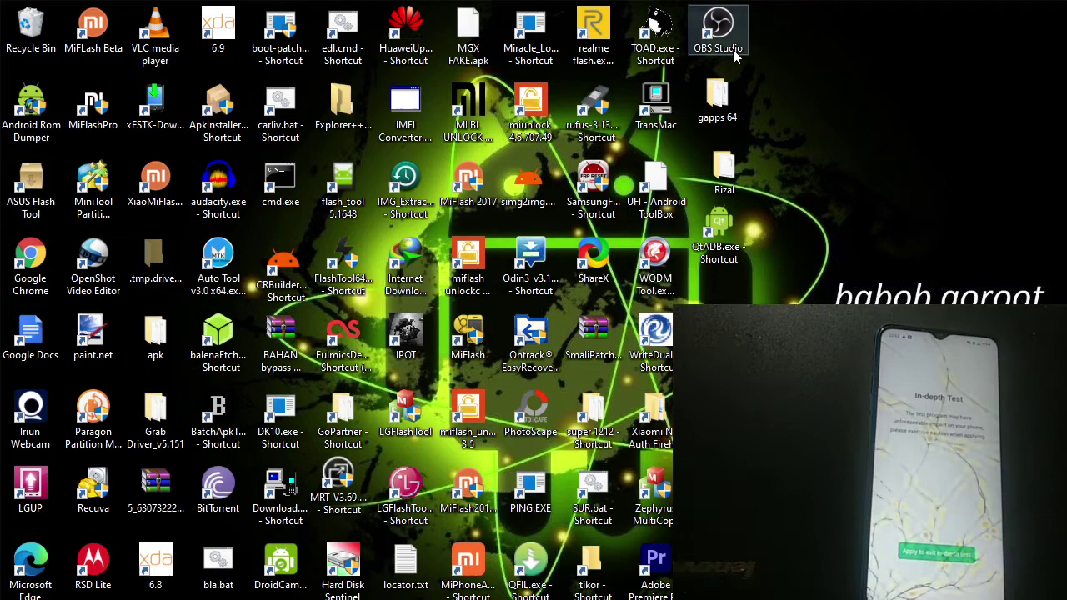
- Launch Google Chrome and go to langithitam.wordpress.com
double_click(42, 269)
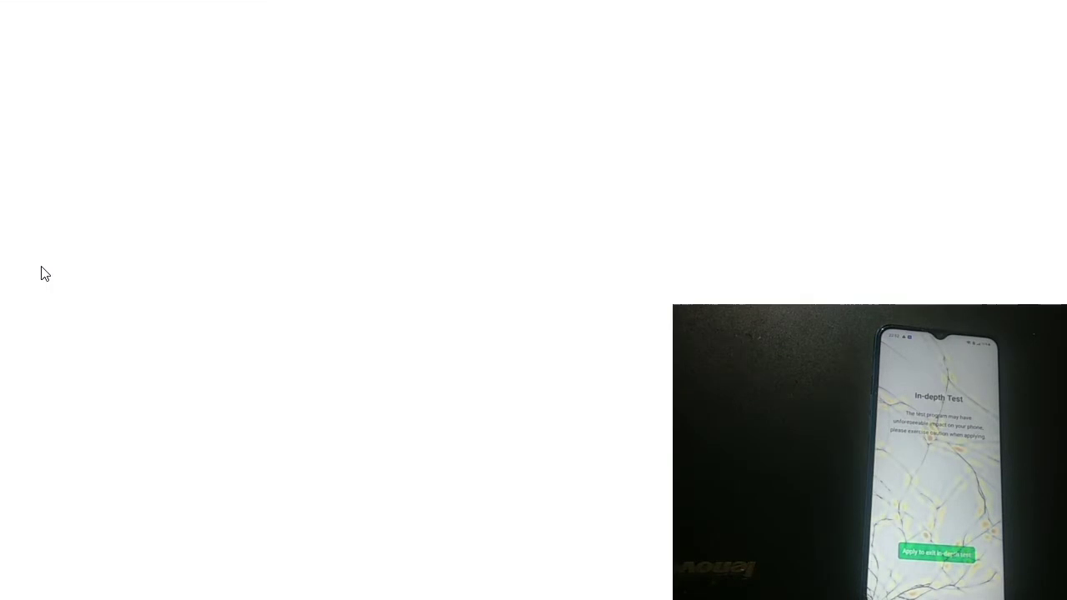
click(367, 36)
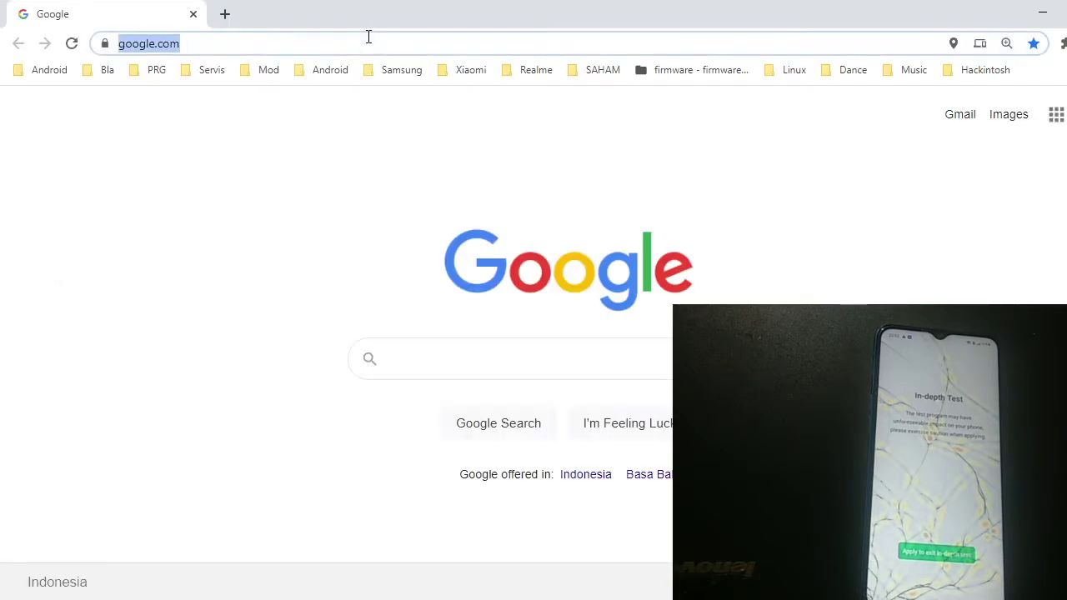
text(la)
key(Right)
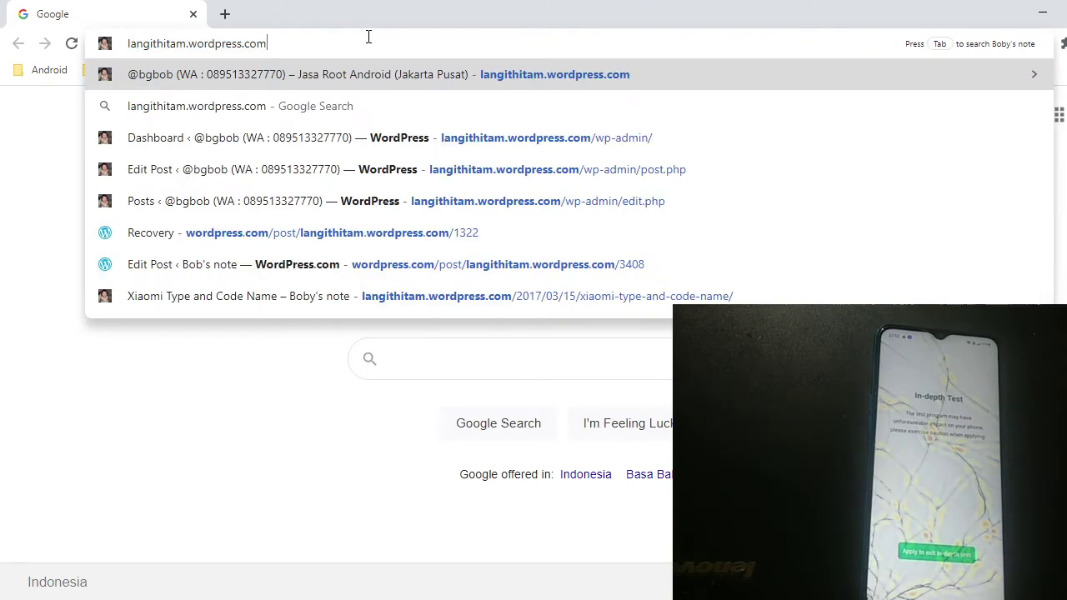
key(Return)
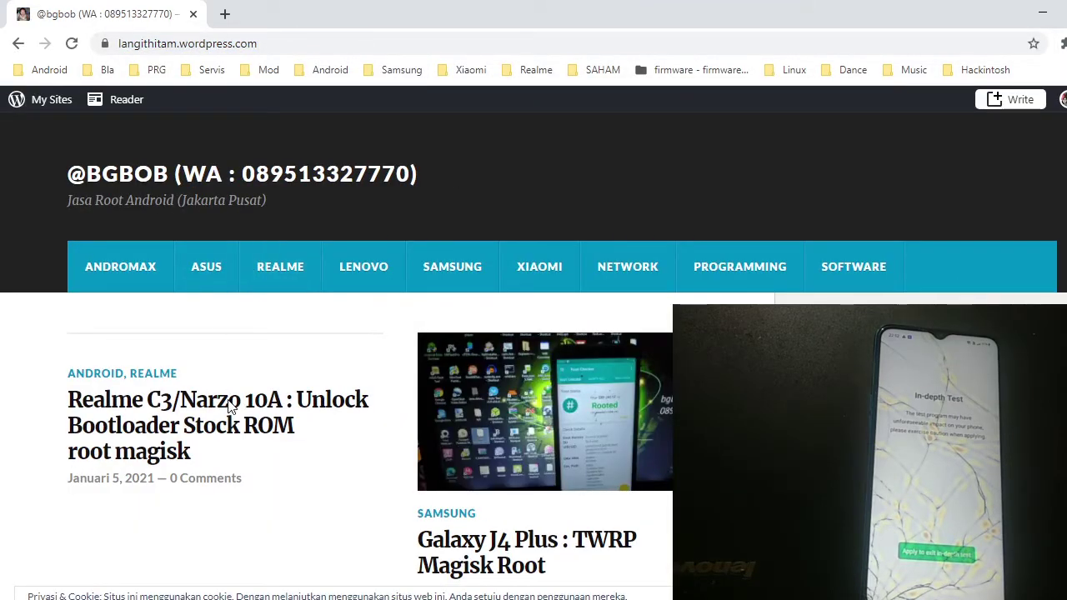
- Open the post on unlocking the bootloader and rooting the Realme C3/Narzo 10A, review its Unlock Bootloader steps and minimise the browser
scroll(340, 333, down, 2)
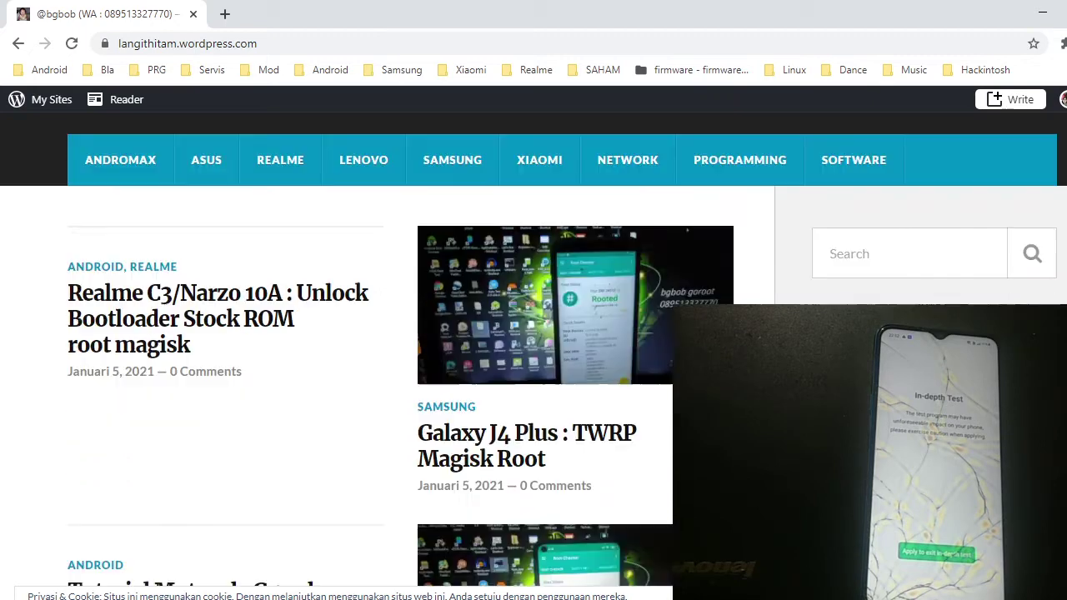
click(305, 322)
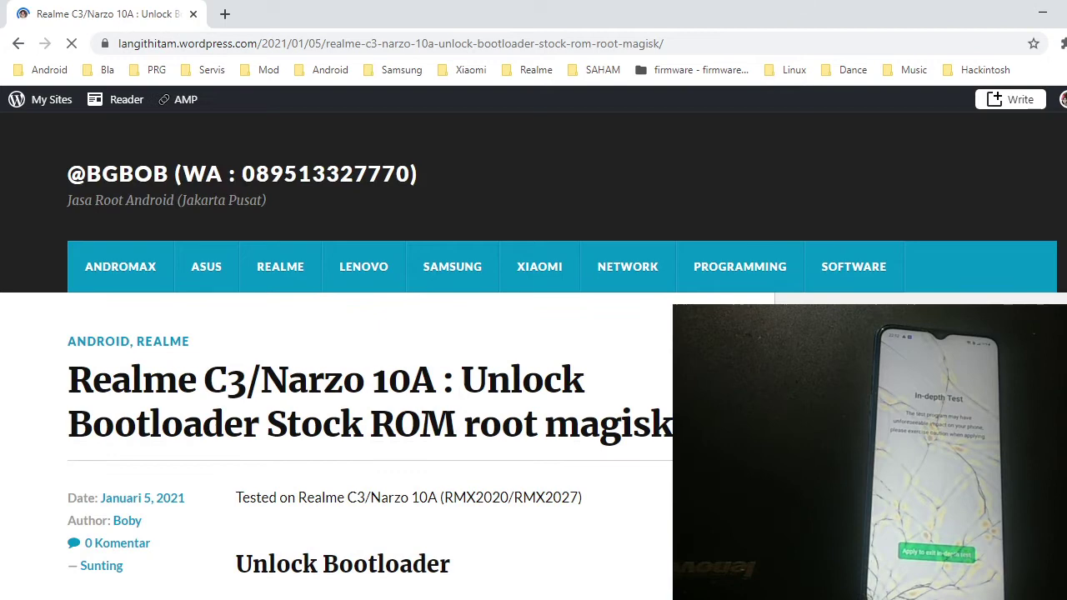
scroll(533, 350, down, 4)
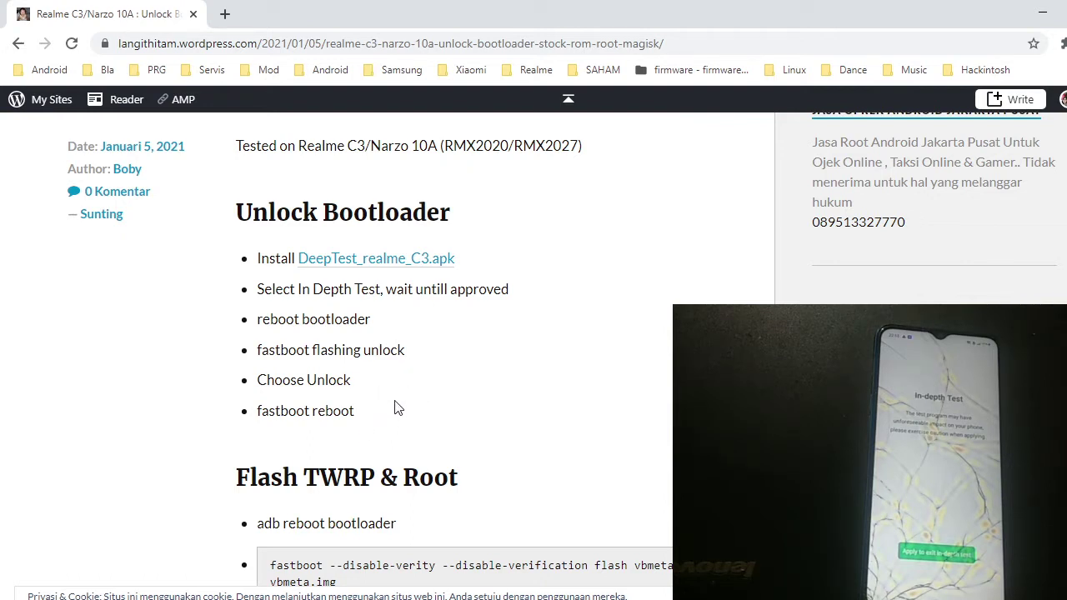
click(1044, 7)
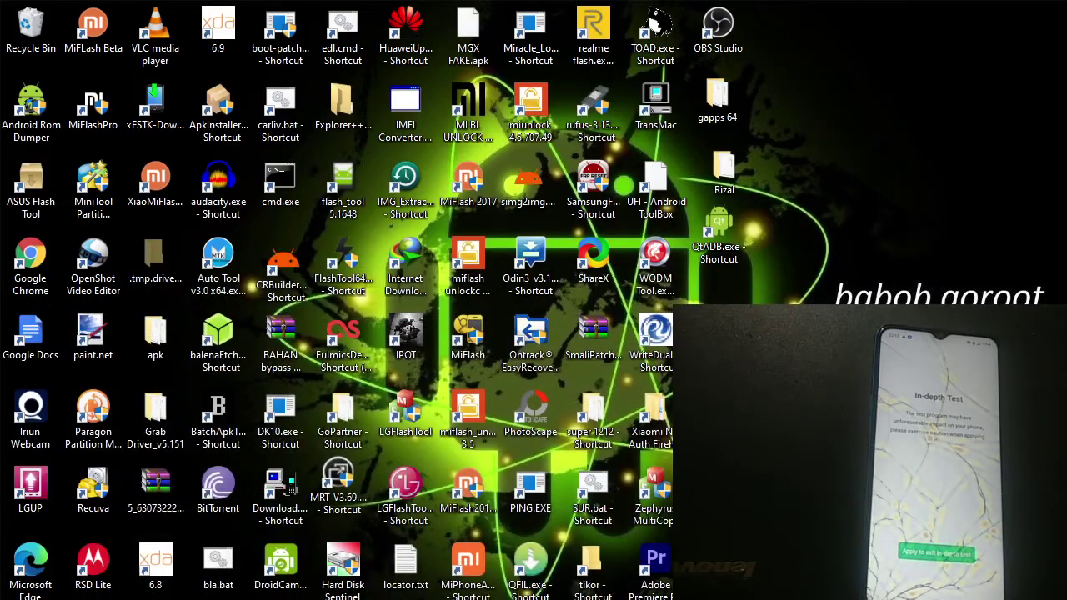
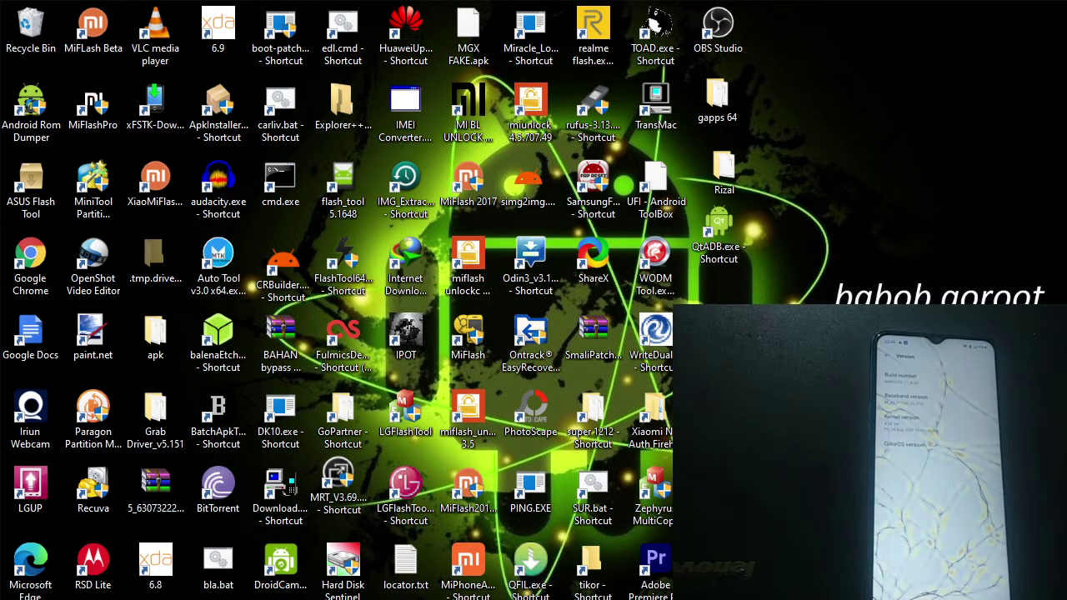
- Return to the post in the browser and examine its Stock ROM section, including the A55 firmware entry
click(218, 599)
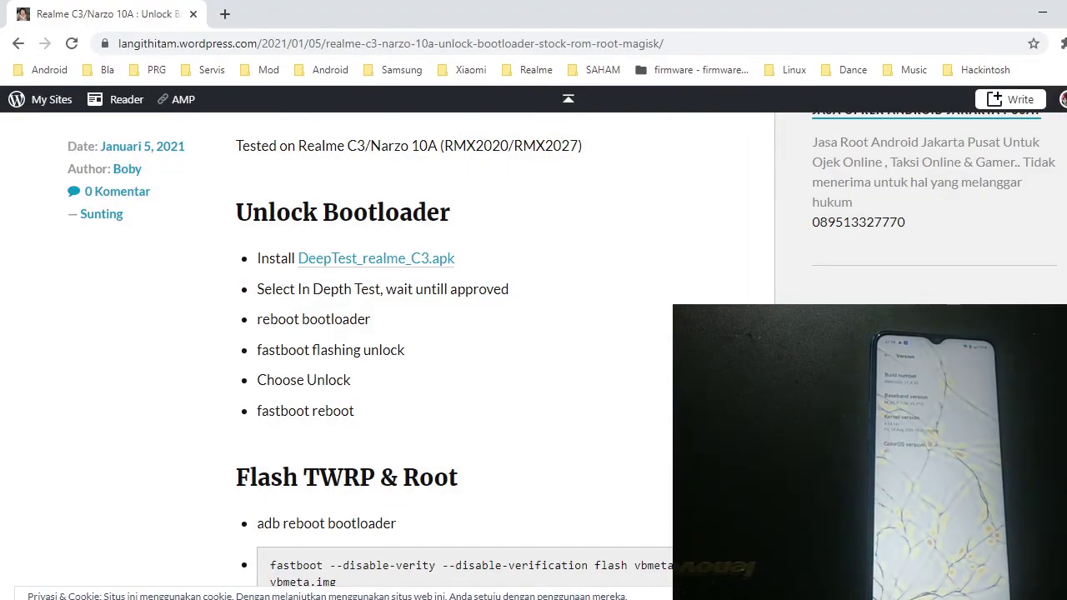
scroll(450, 350, down, 7)
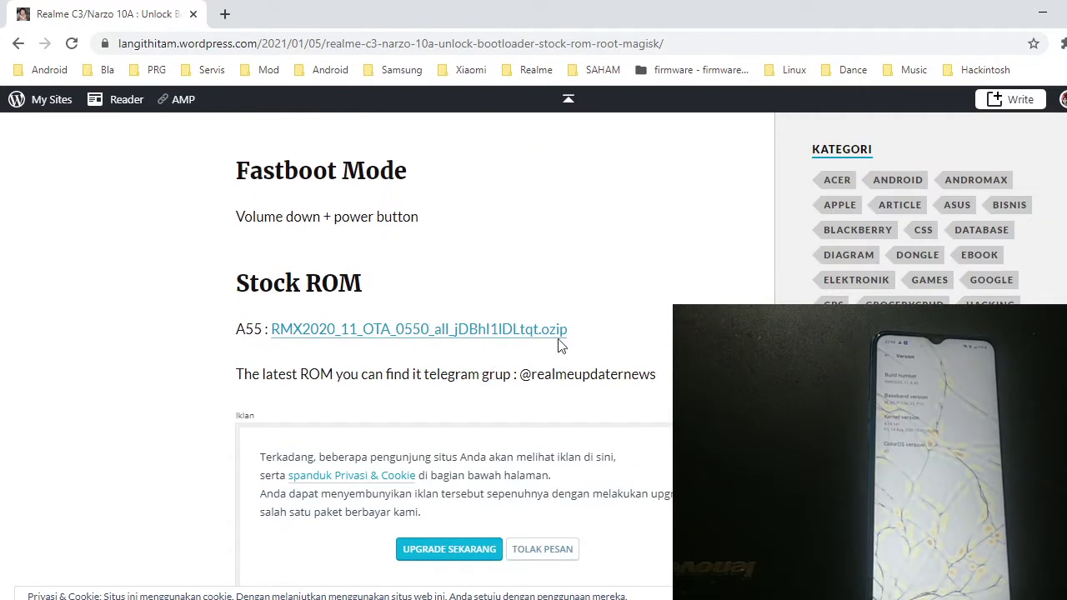
drag(667, 386, 219, 309)
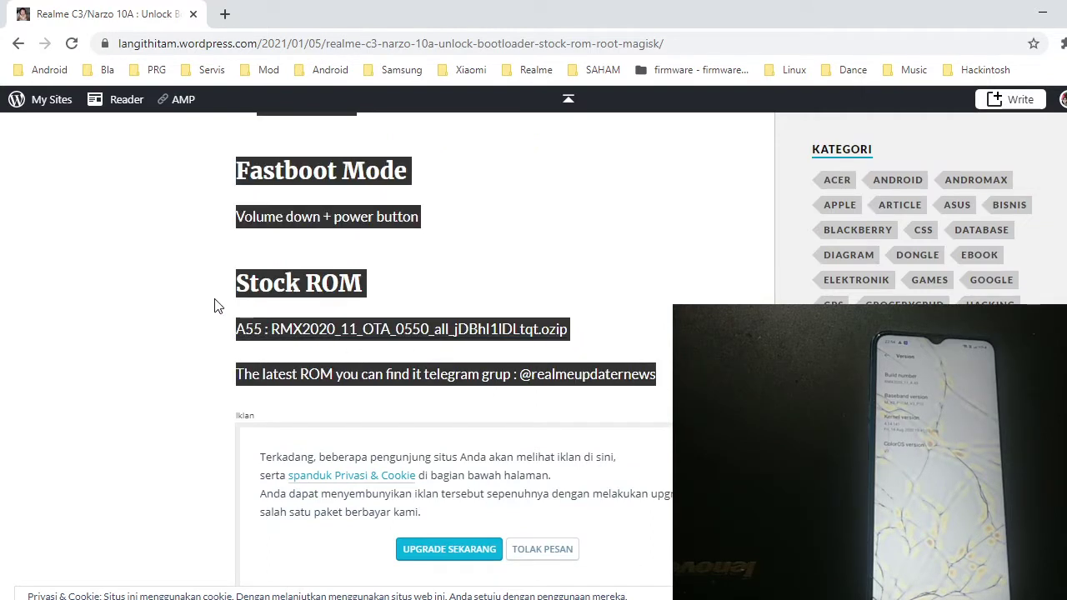
click(419, 264)
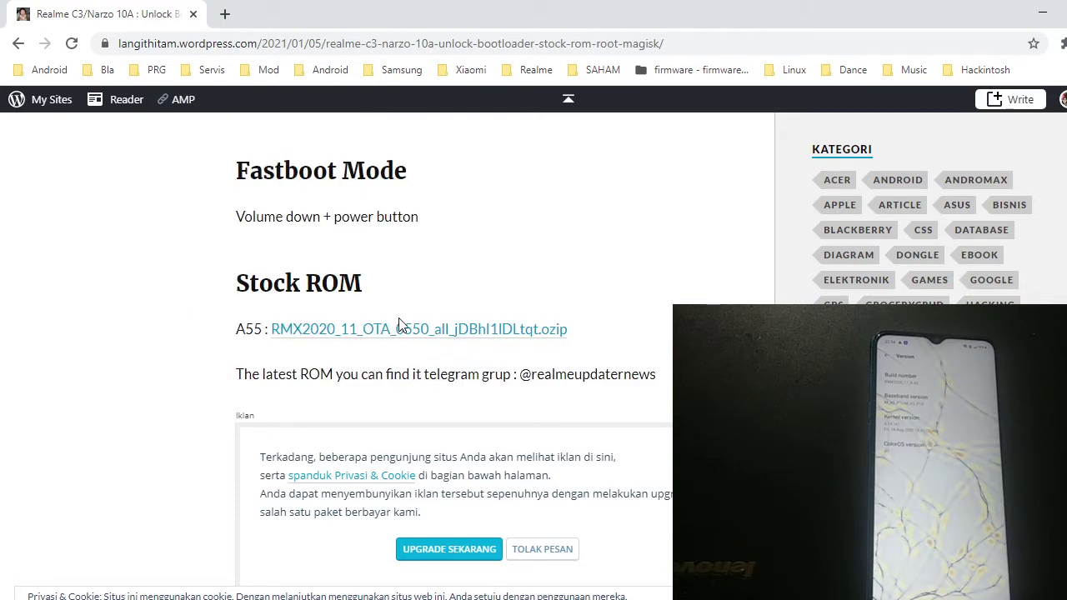
drag(238, 330, 266, 330)
click(269, 323)
mouse_move(519, 377)
mouse_down()
mouse_move(658, 375)
mouse_move(519, 376)
mouse_up()
click(658, 375)
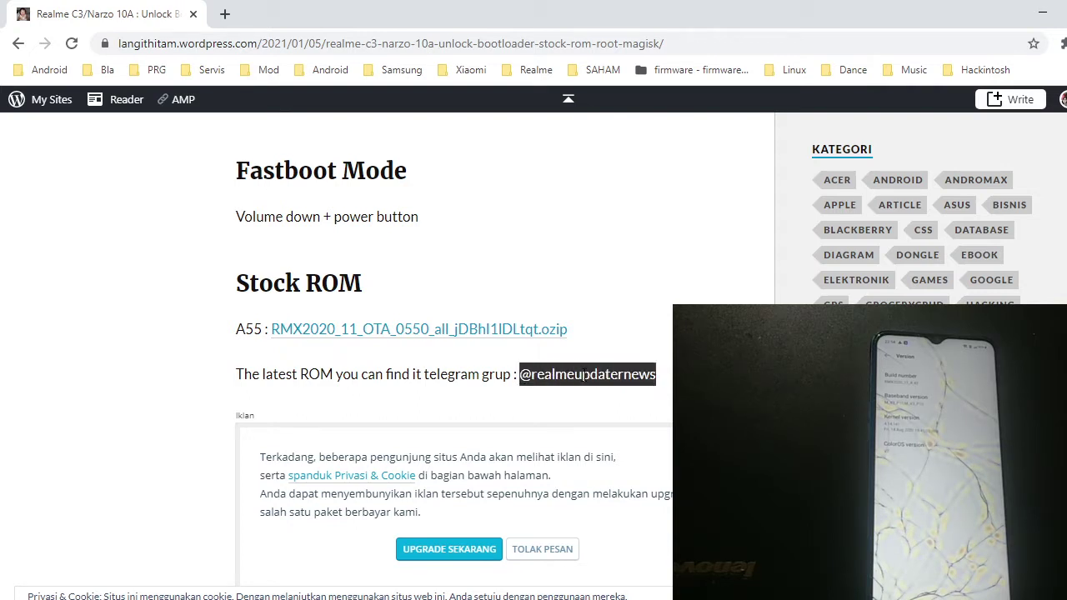
right_click(586, 374)
click(633, 384)
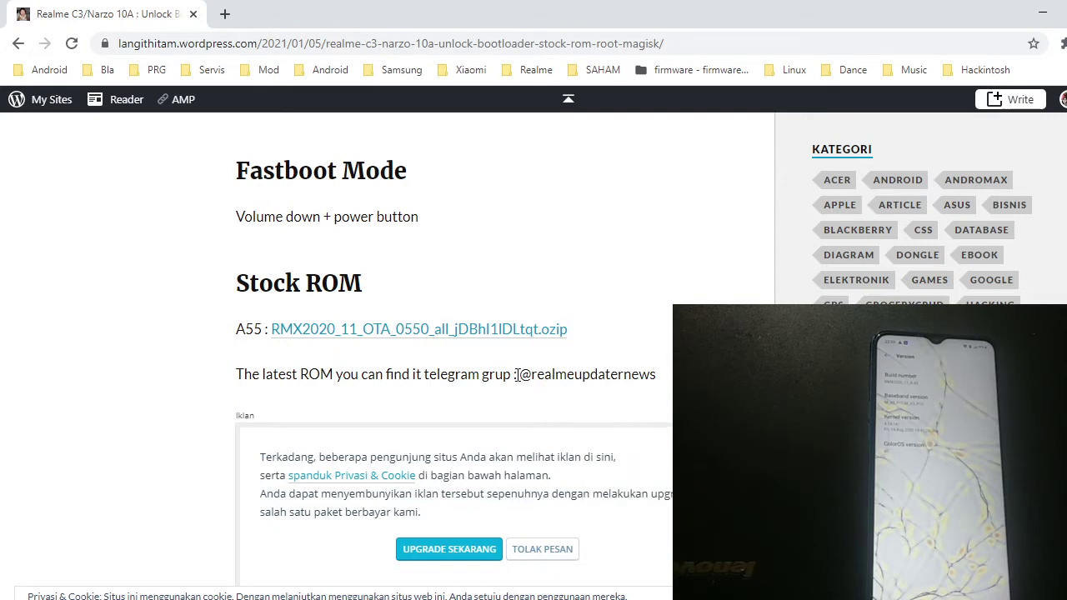
drag(526, 375, 658, 377)
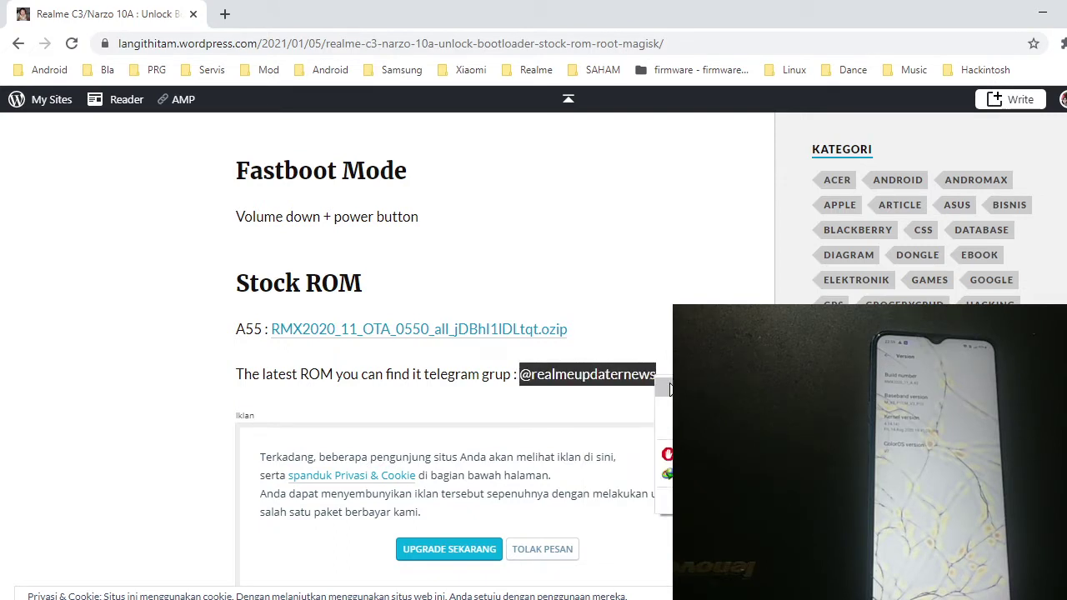
- In a new tab, try to open the copied Telegram group by adapting the suggested t.me/realmec12 address
click(224, 14)
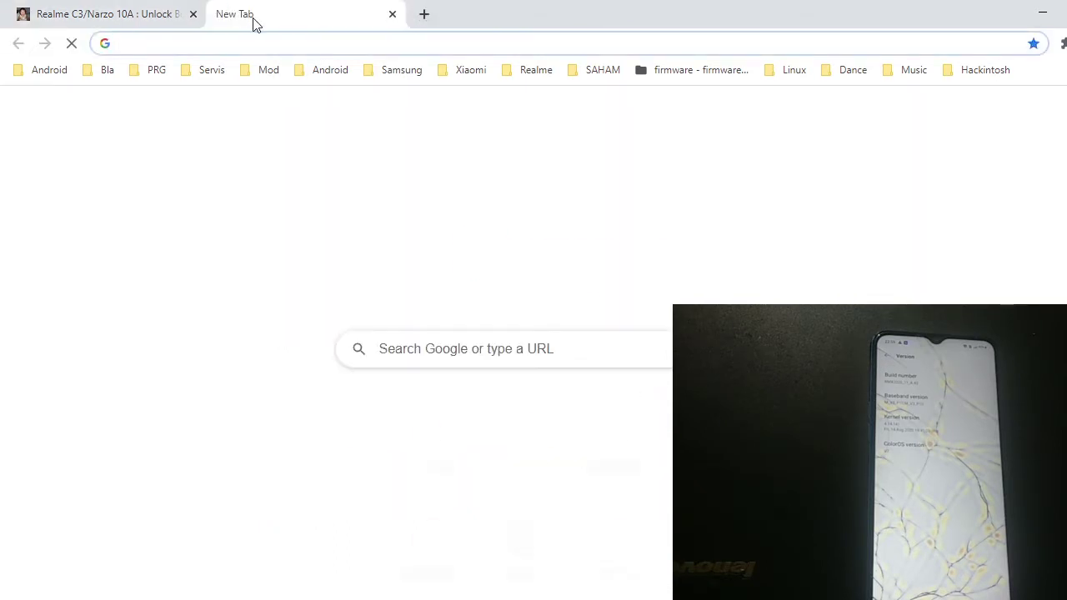
text(tele)
key(Down)
key(Down)
key(Down)
key(Down)
key(Down)
key(Down)
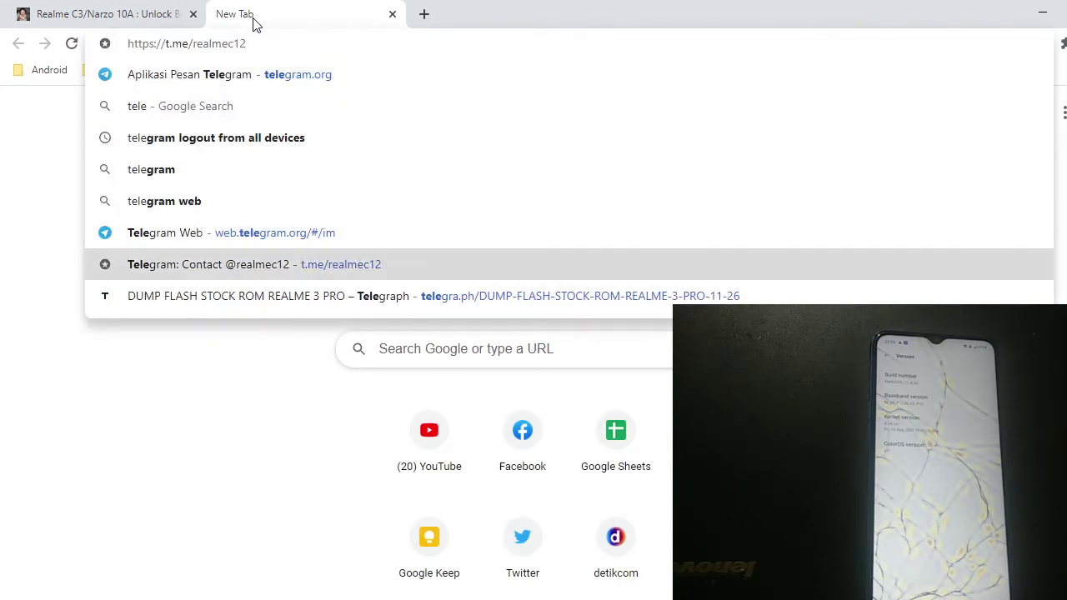
key(BackSpace)
key(BackSpace)
key(BackSpace)
key(BackSpace)
key(BackSpace)
key(BackSpace)
key(BackSpace)
key(BackSpace)
key(BackSpace)
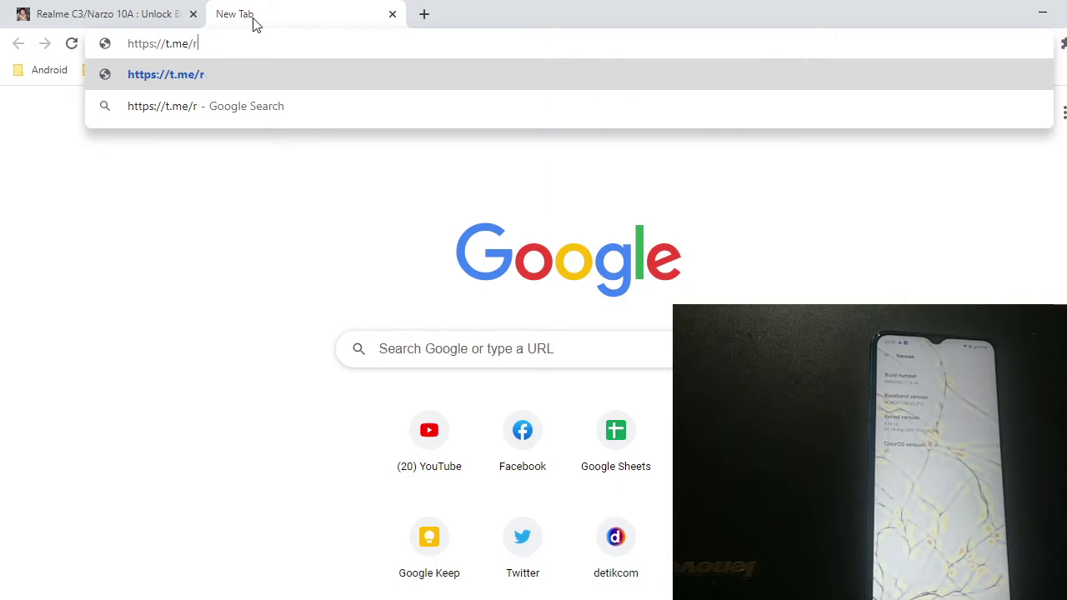
key(ctrl+v)
key(Return)
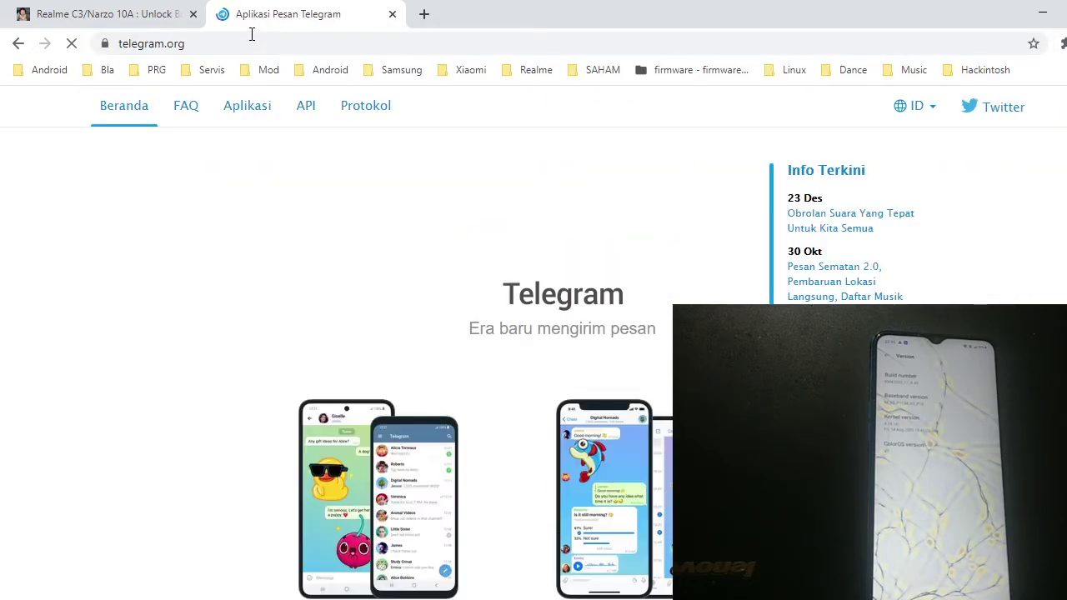
click(253, 37)
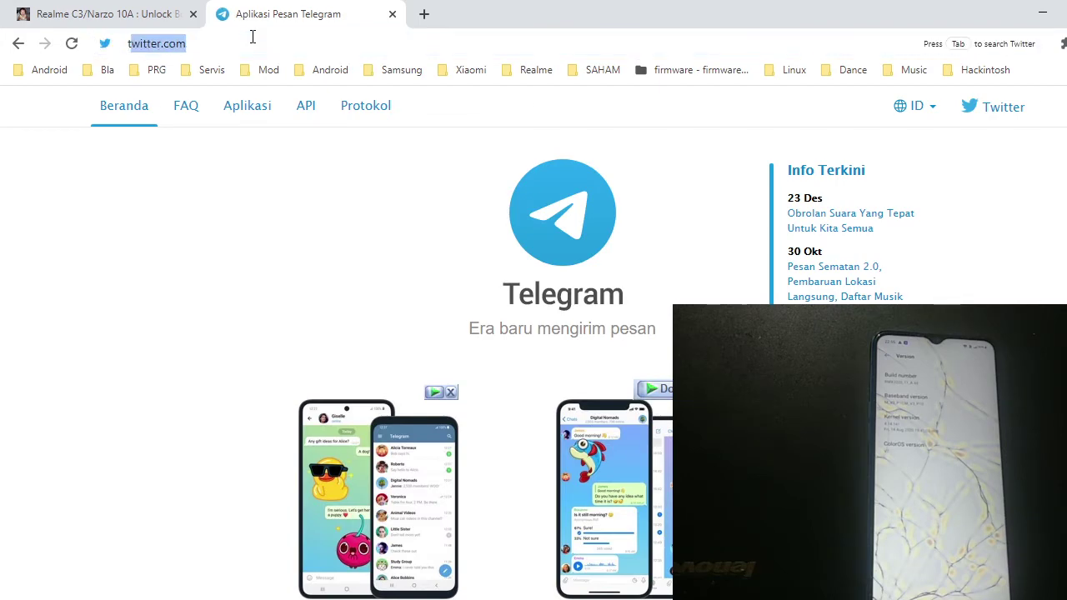
text(tele)
key(ctrl+a)
text(web)
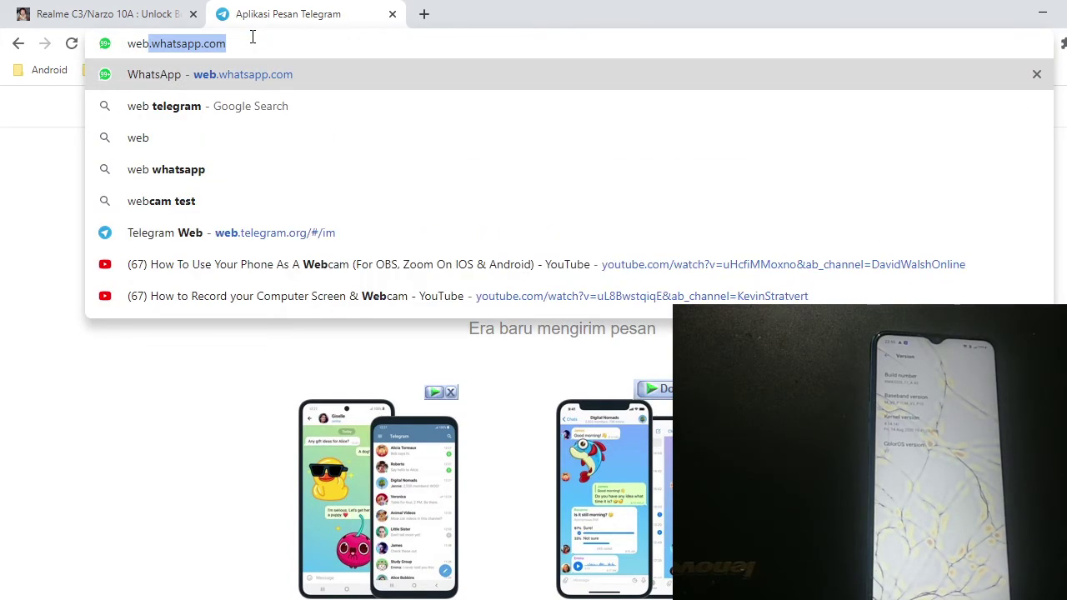
key(Down)
key(Down)
key(Down)
key(Down)
key(Down)
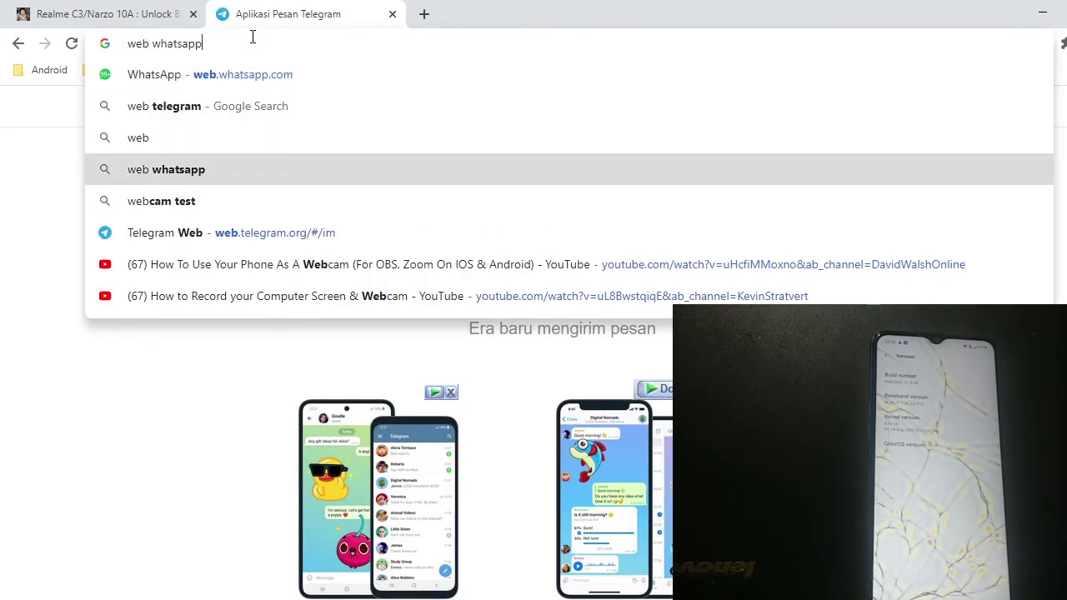
key(BackSpace)
key(BackSpace)
key(BackSpace)
key(BackSpace)
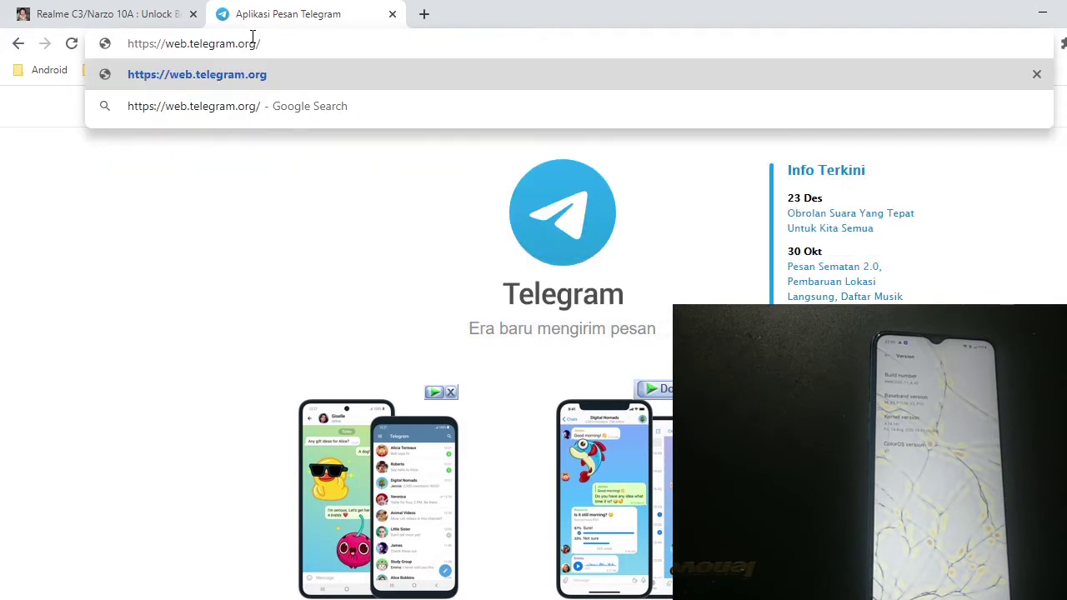
key(BackSpace)
text(/)
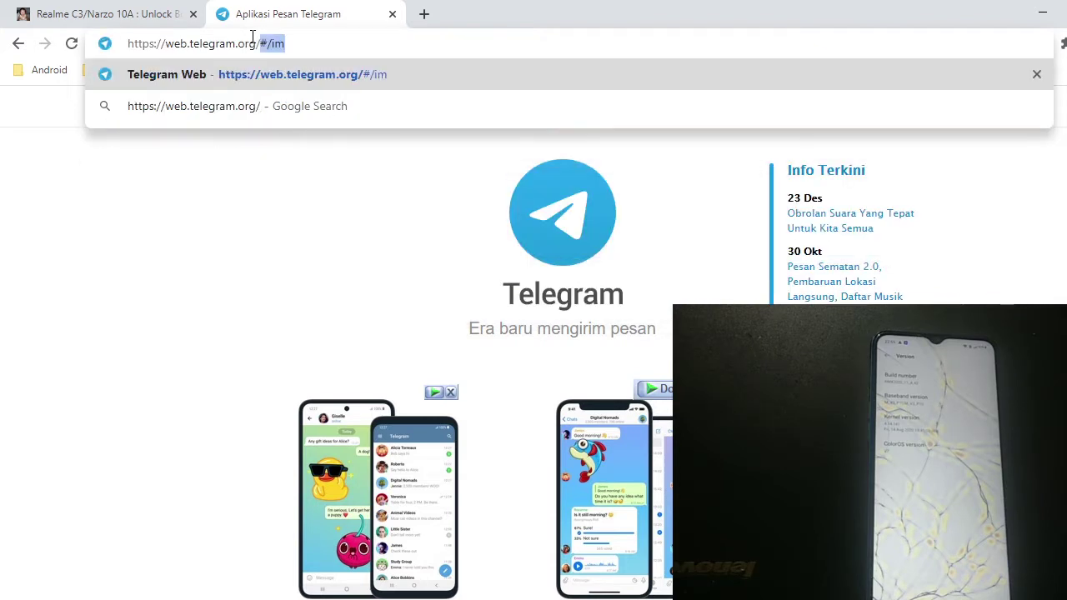
click(269, 43)
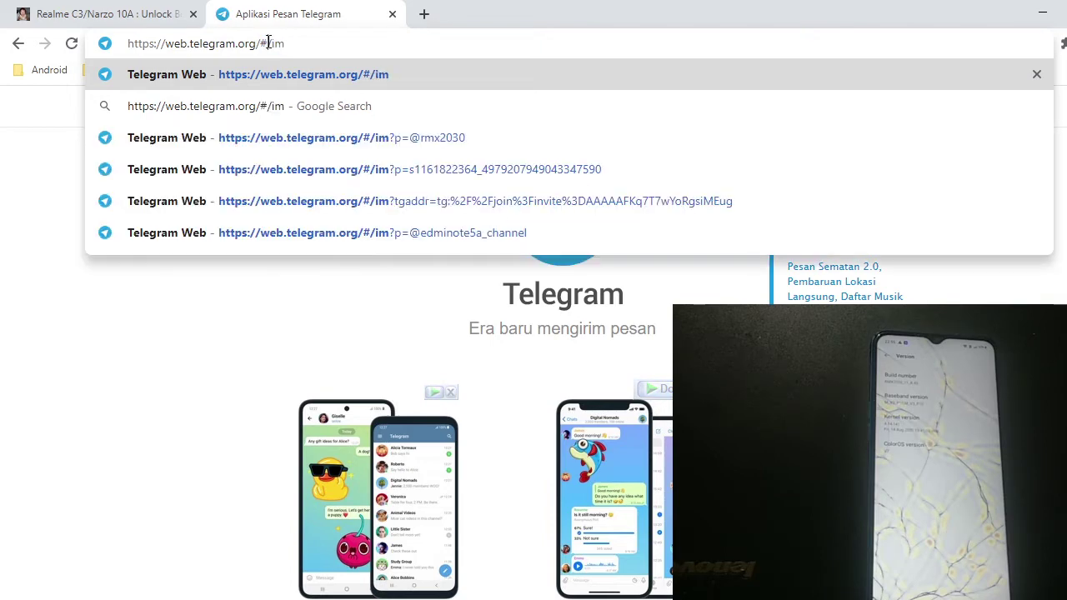
key(Return)
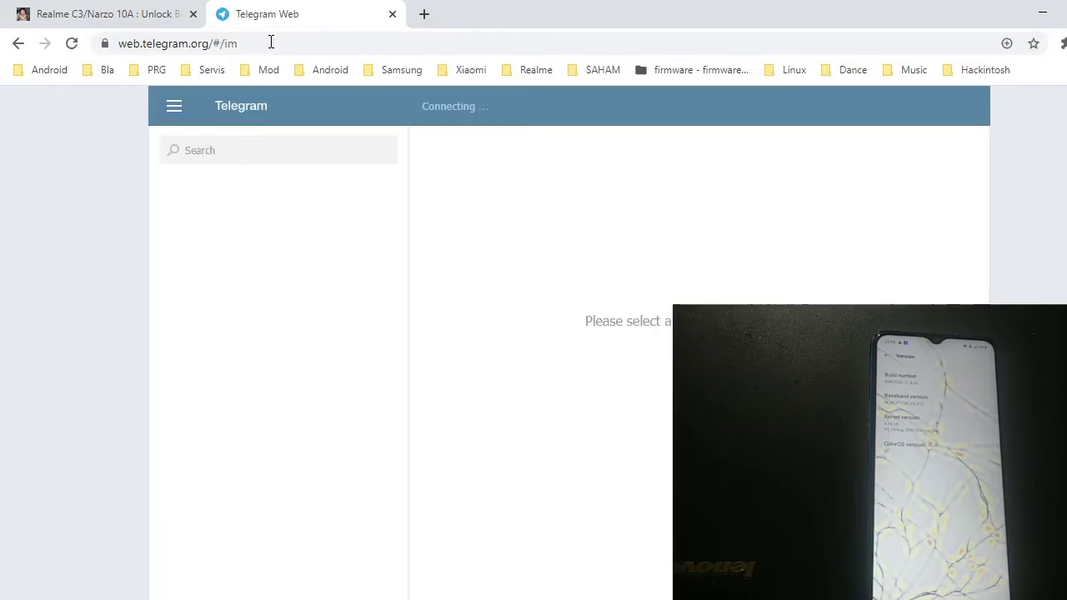
click(264, 151)
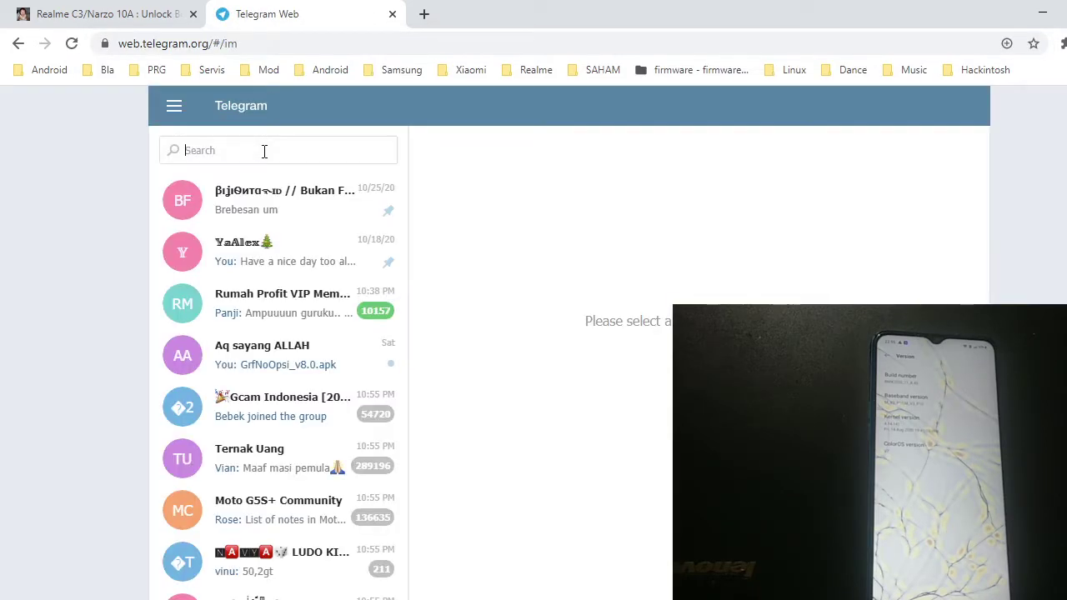
key(ctrl+v)
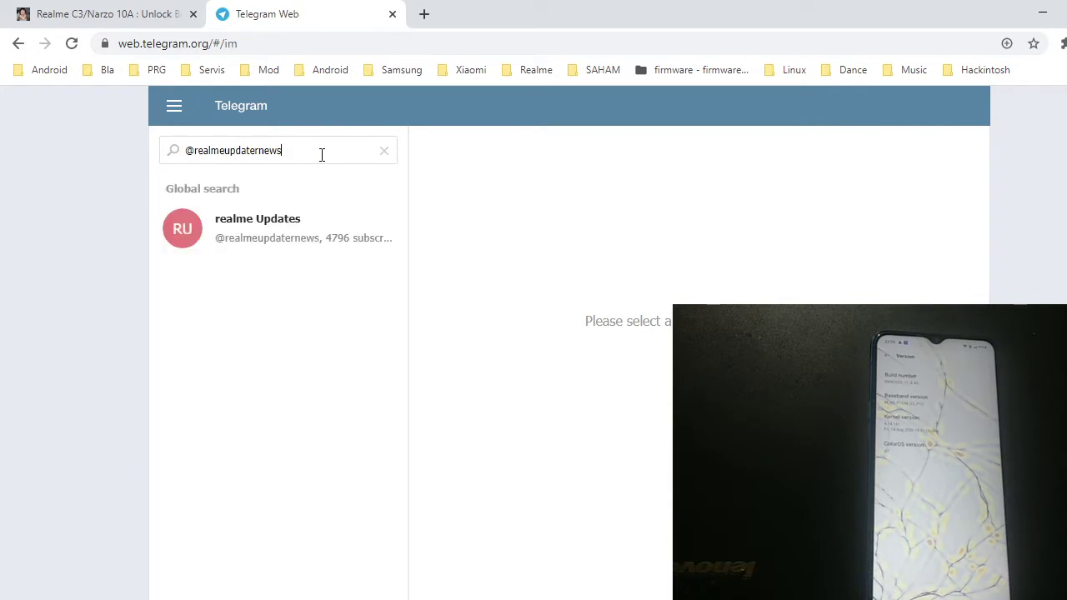
click(326, 228)
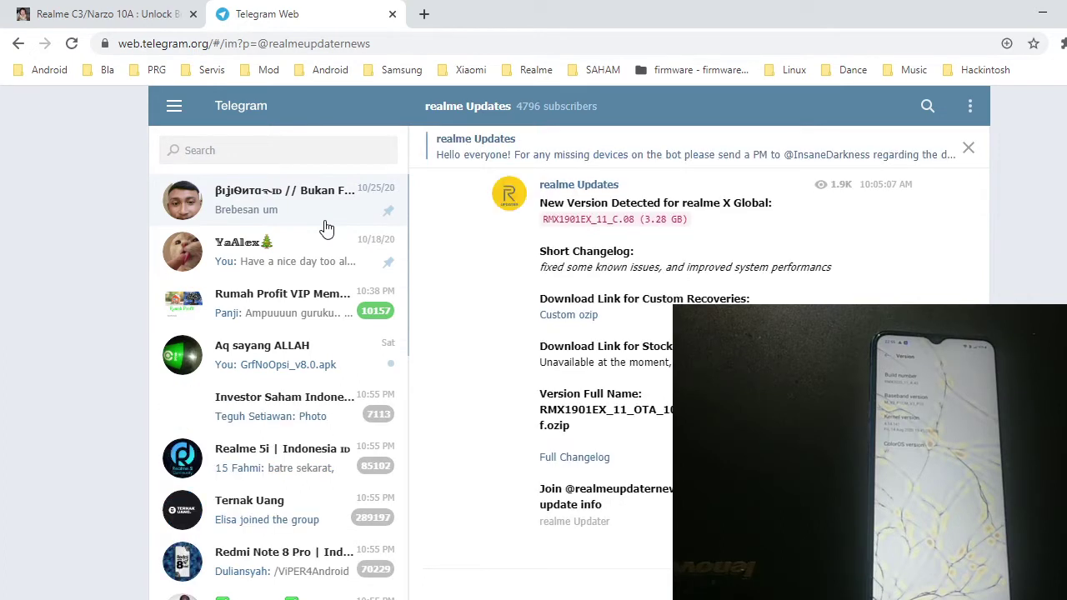
click(928, 106)
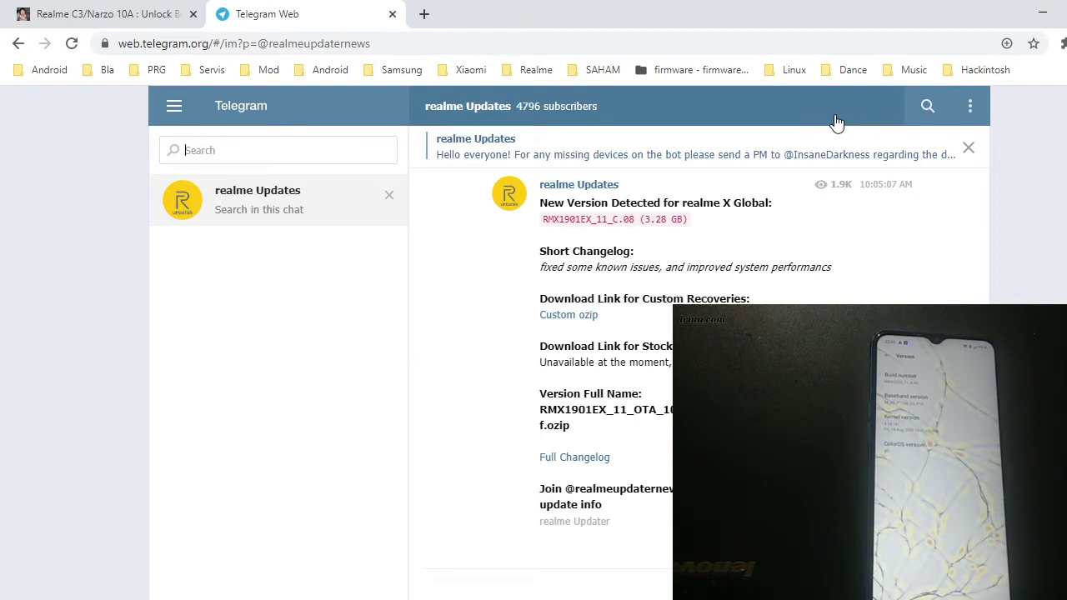
text(c3)
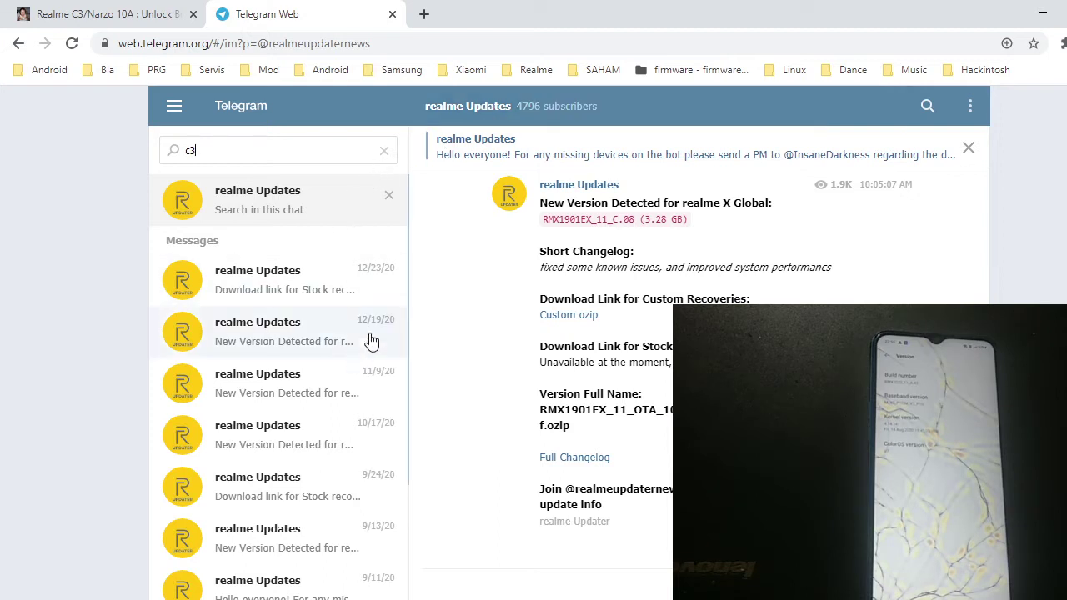
- Examine the Realme C3 firmware posts from 12/23/20 back to 9/5/20, looking for a version that matches the phone's build
click(338, 284)
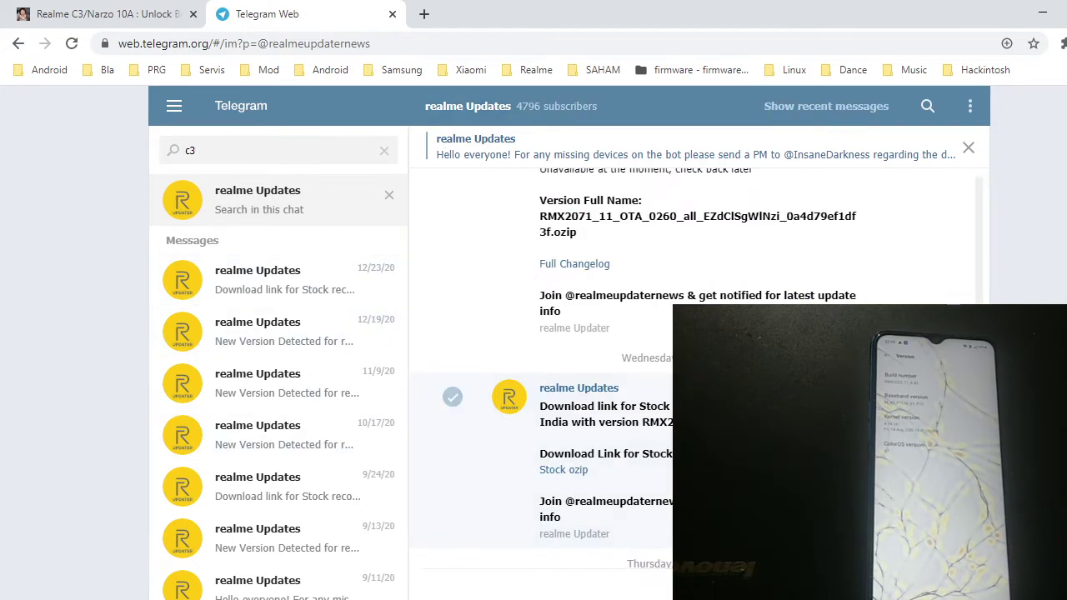
click(330, 335)
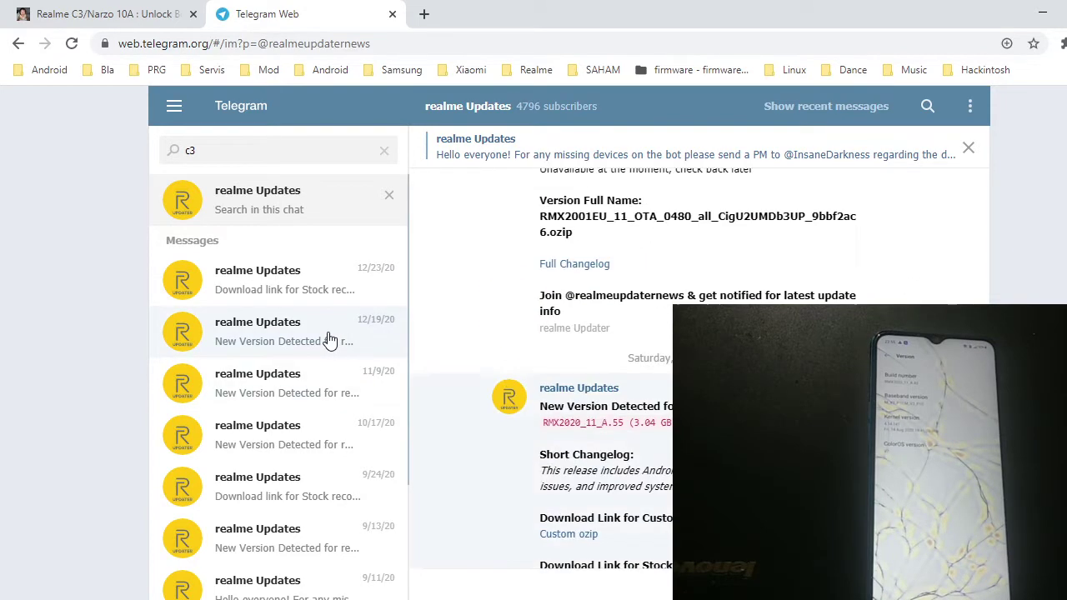
click(271, 385)
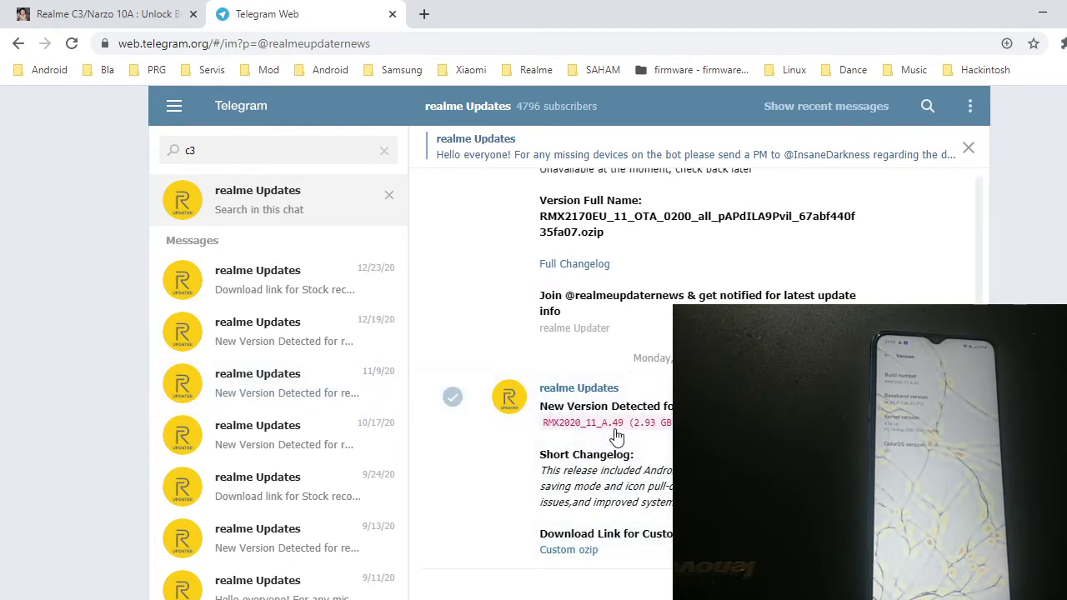
click(350, 456)
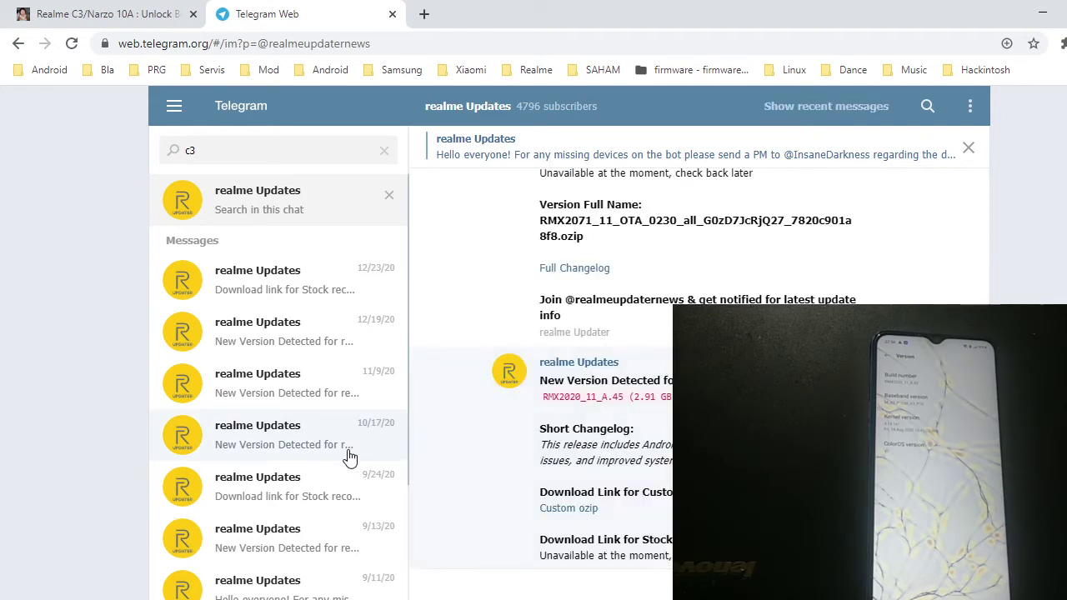
click(345, 508)
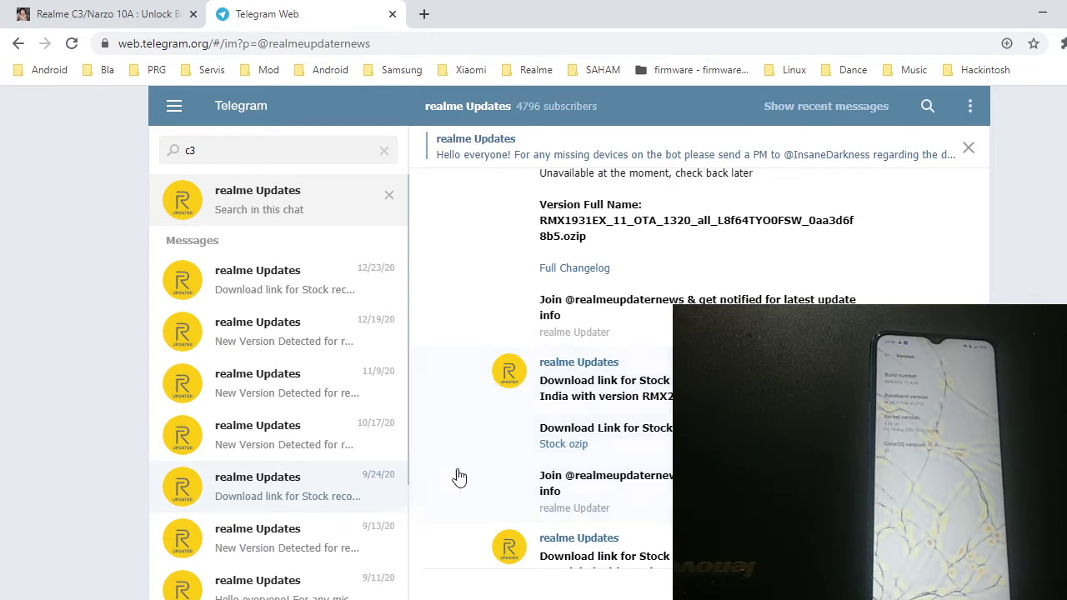
click(286, 580)
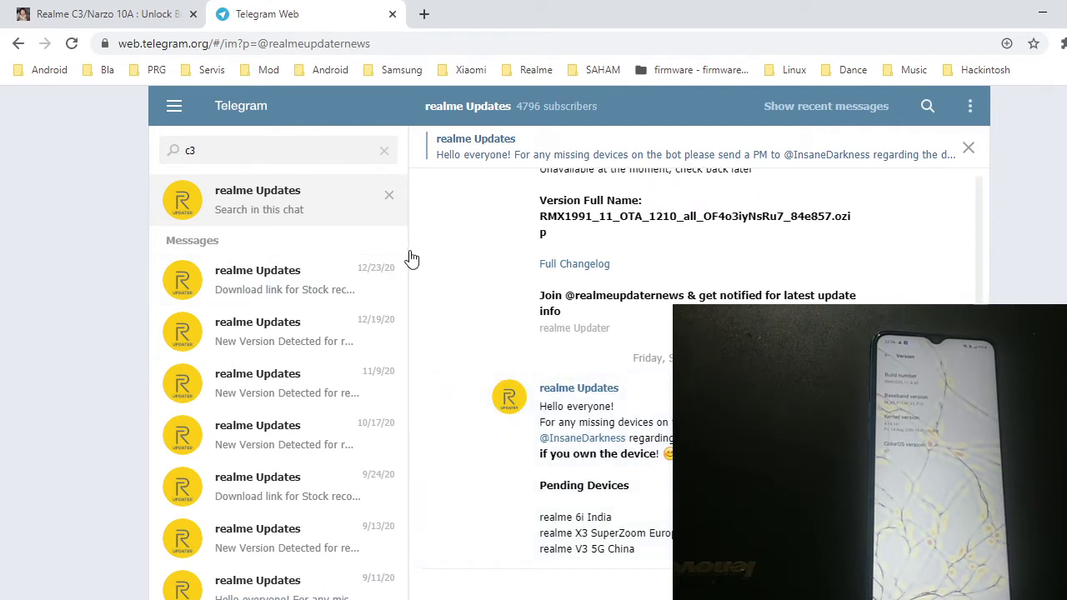
scroll(407, 316, down, 3)
click(375, 468)
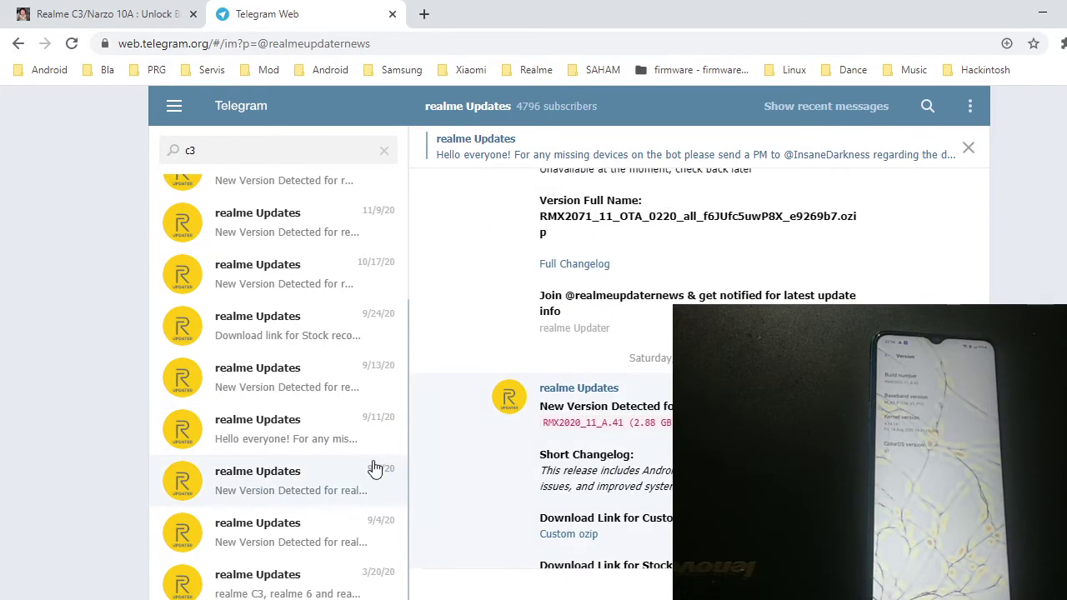
- Check the Custom ozip download link in the RMX2020_11_A.41 post, and leave the browser by closing the Telegram tab and minimising the window
click(597, 437)
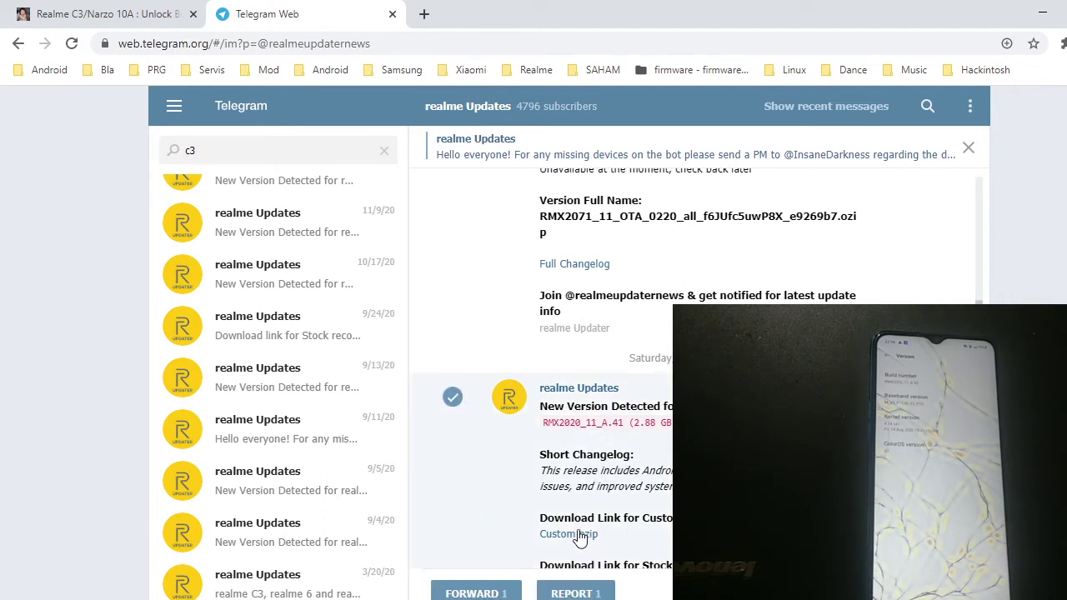
click(602, 517)
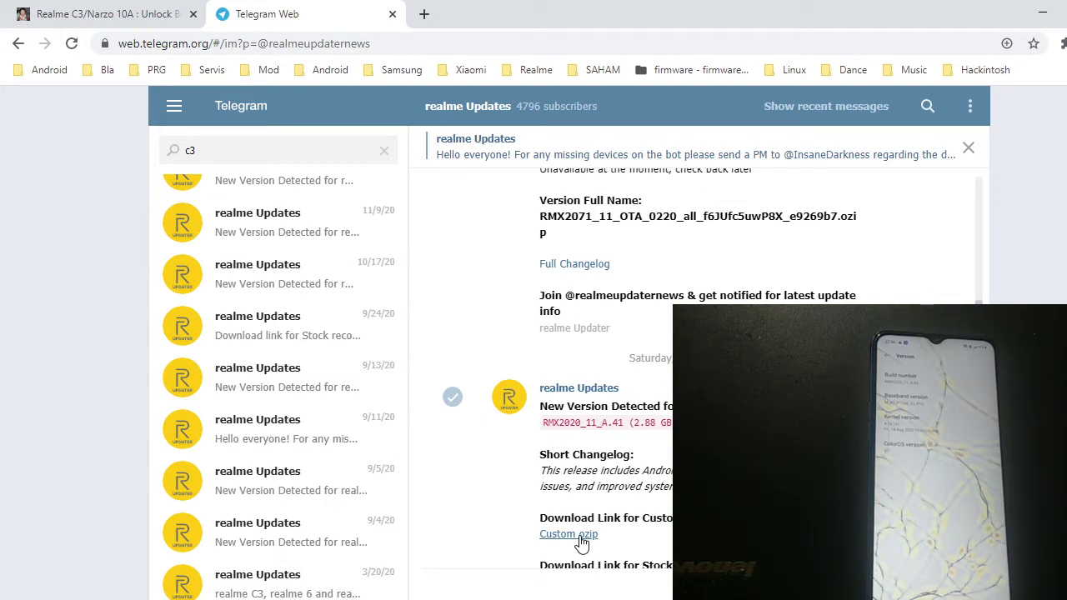
click(391, 15)
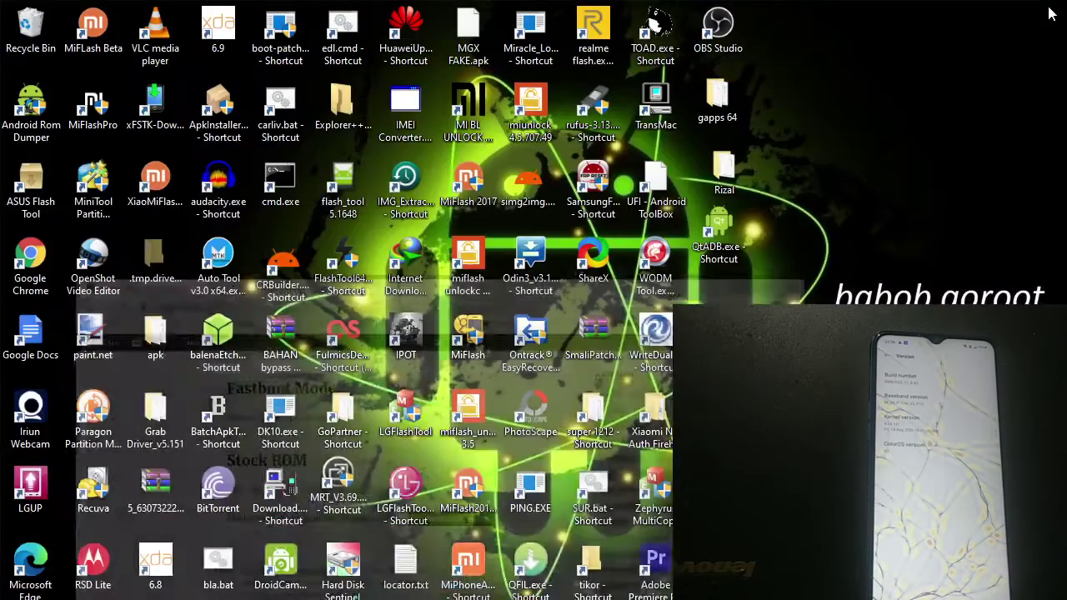
click(1042, 12)
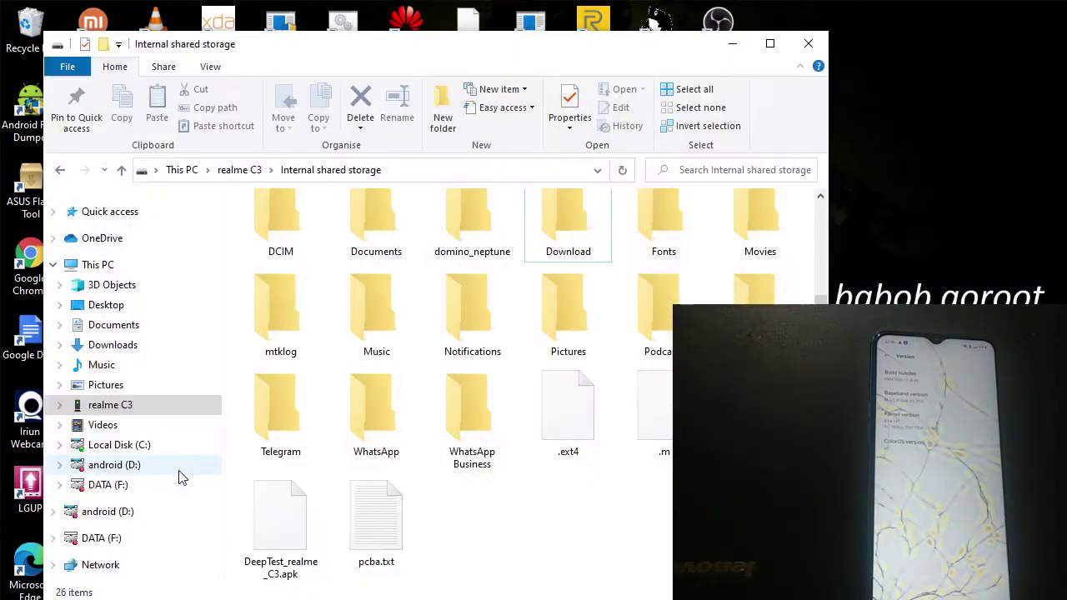
- In File Explorer, open the folder D:\Android\BBK\Realme\Realme C3 RMX2020
click(162, 454)
click(161, 467)
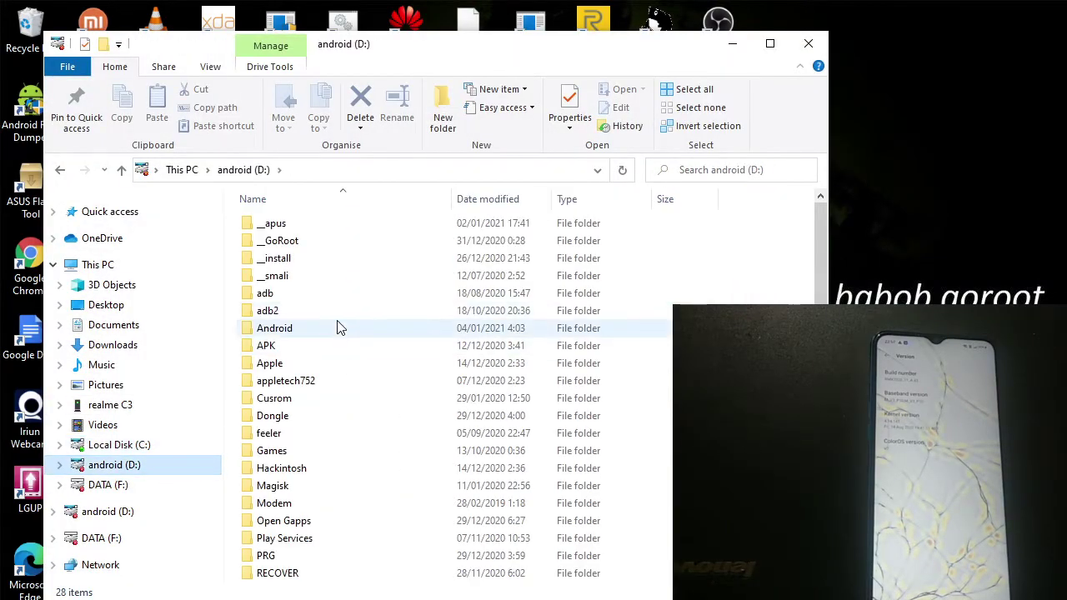
double_click(339, 327)
key(b)
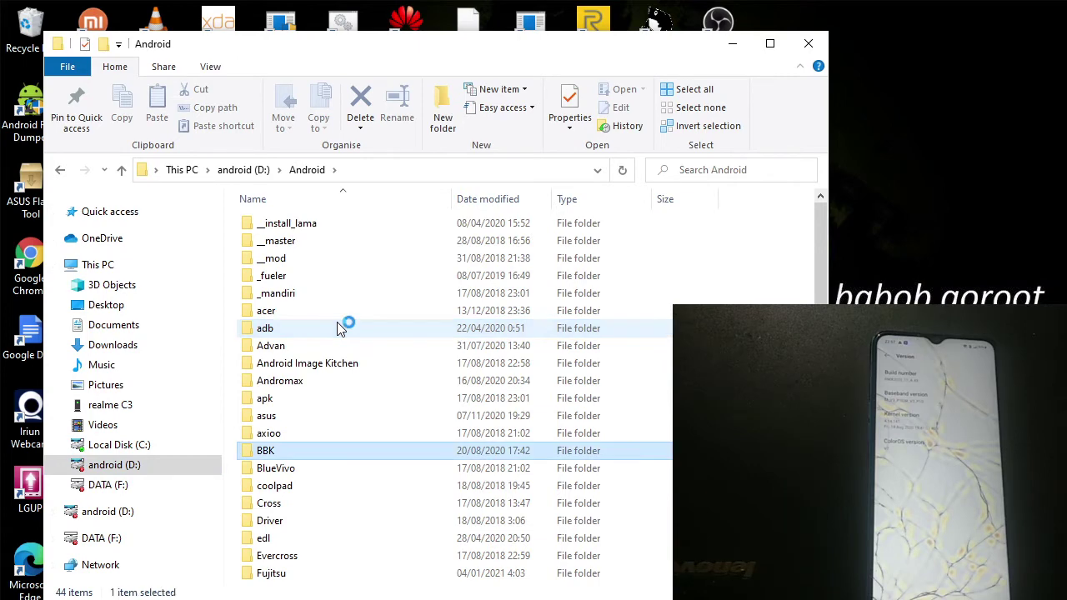
key(Return)
key(r)
key(Return)
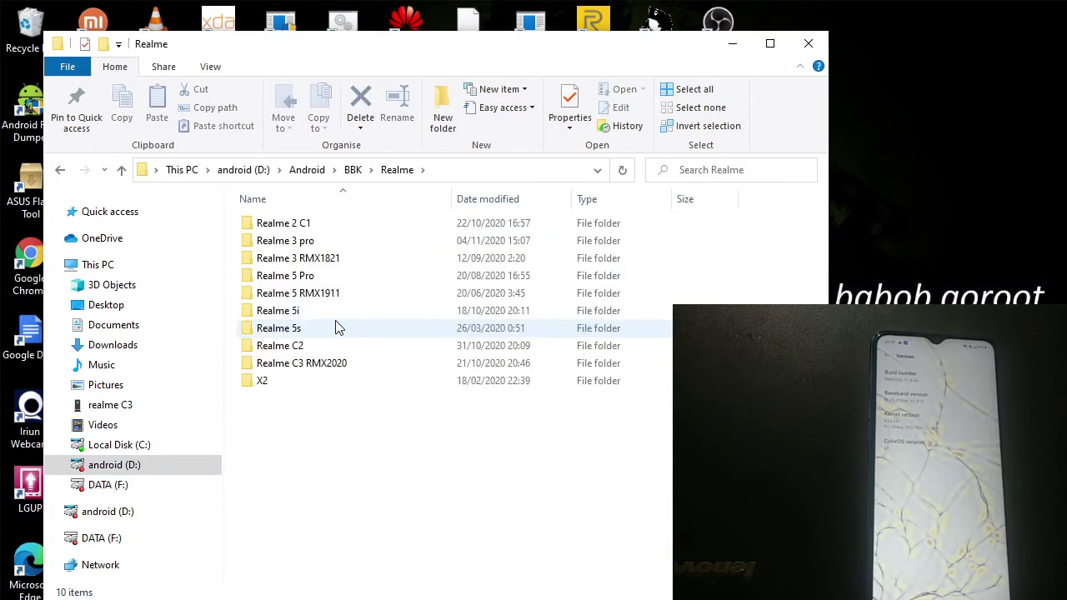
double_click(336, 258)
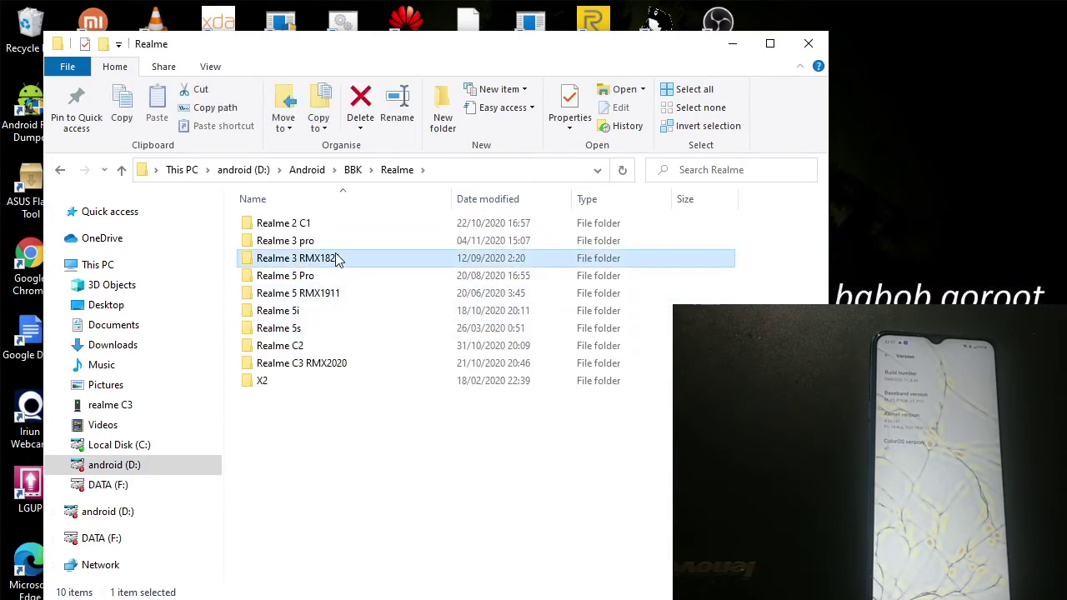
click(397, 171)
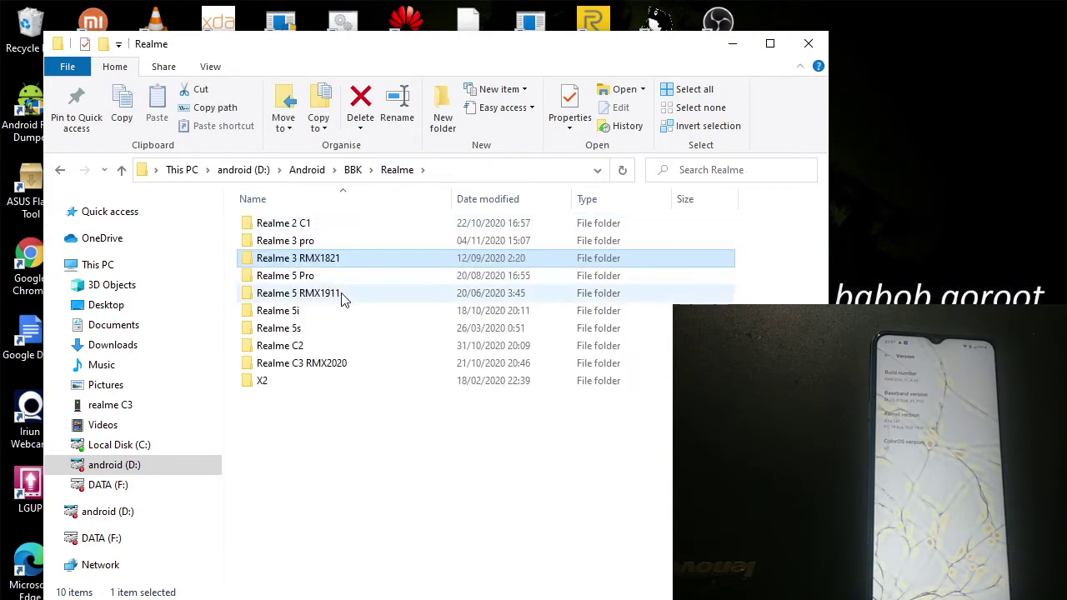
double_click(327, 362)
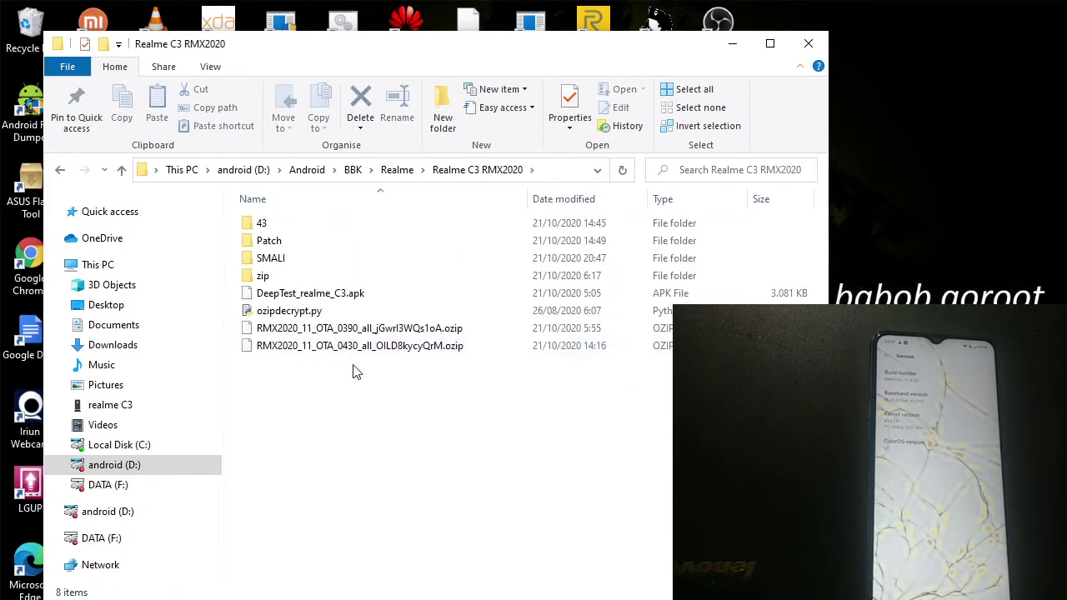
- Open the RMX2020_11_OTA_0430_all_OILD8kycyQrM.ozip firmware as an archive in 7-Zip and select its boot.img
click(366, 350)
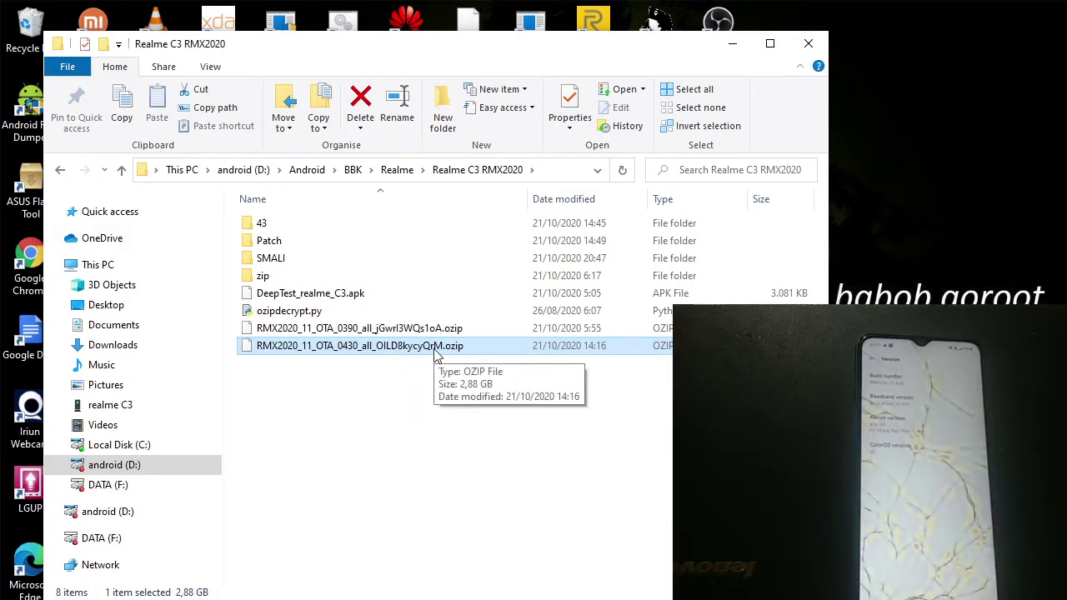
click(437, 356)
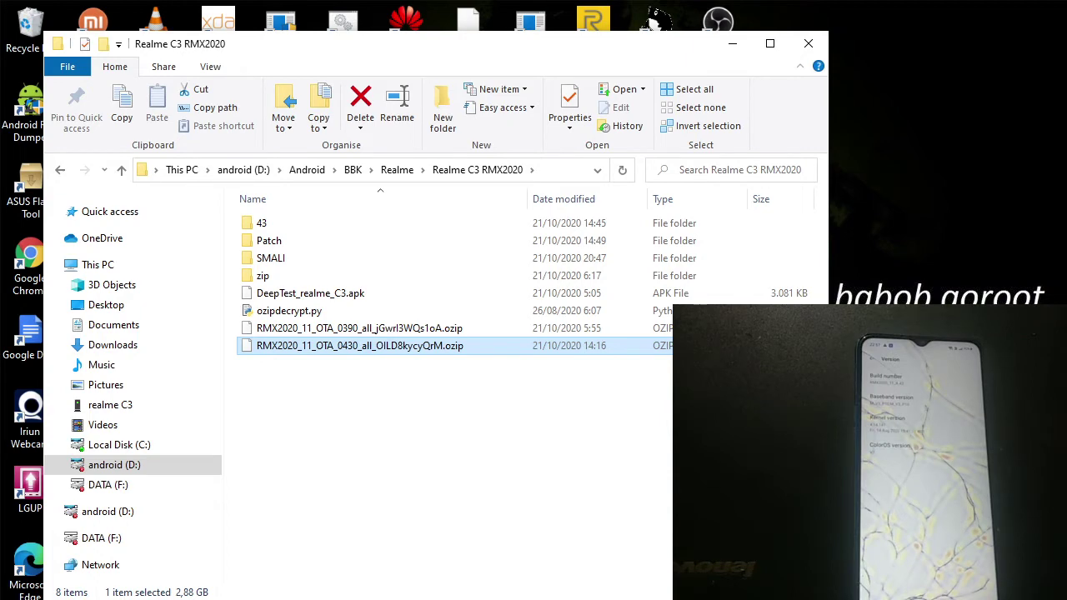
right_click(454, 346)
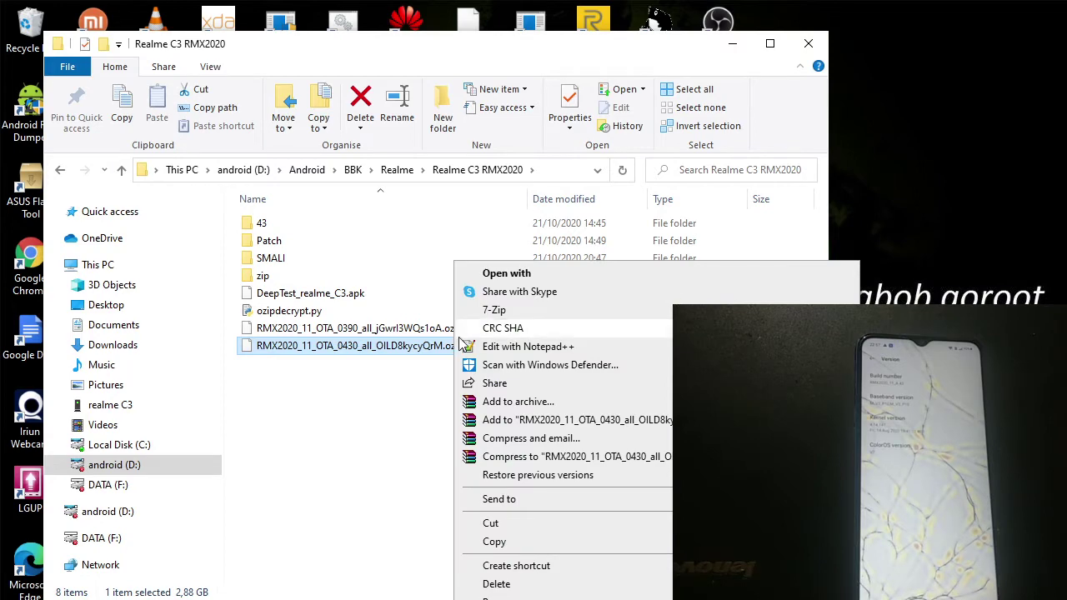
mouse_move(518, 313)
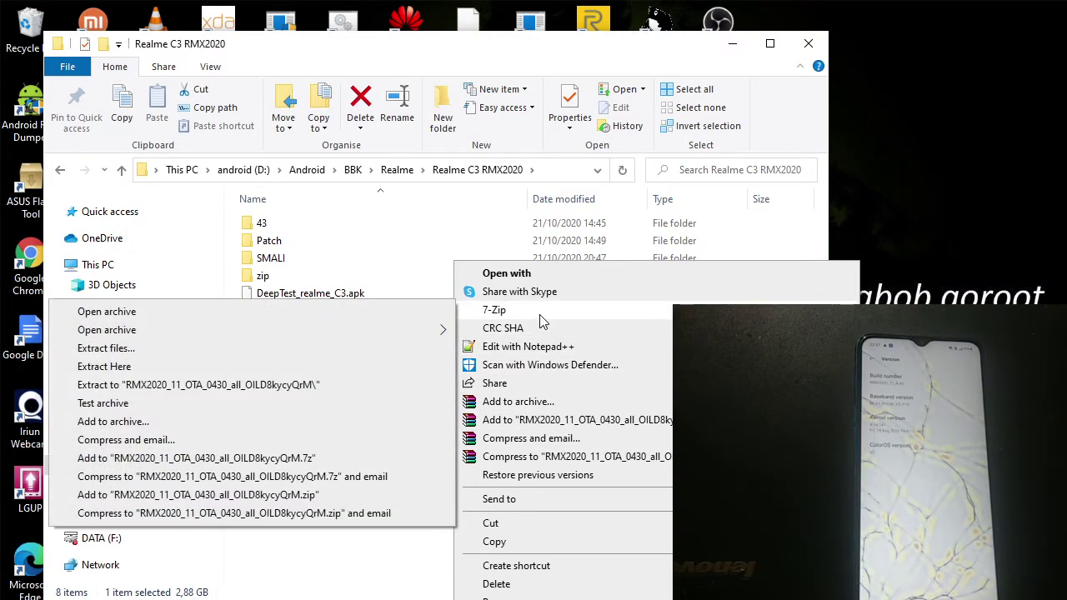
click(403, 318)
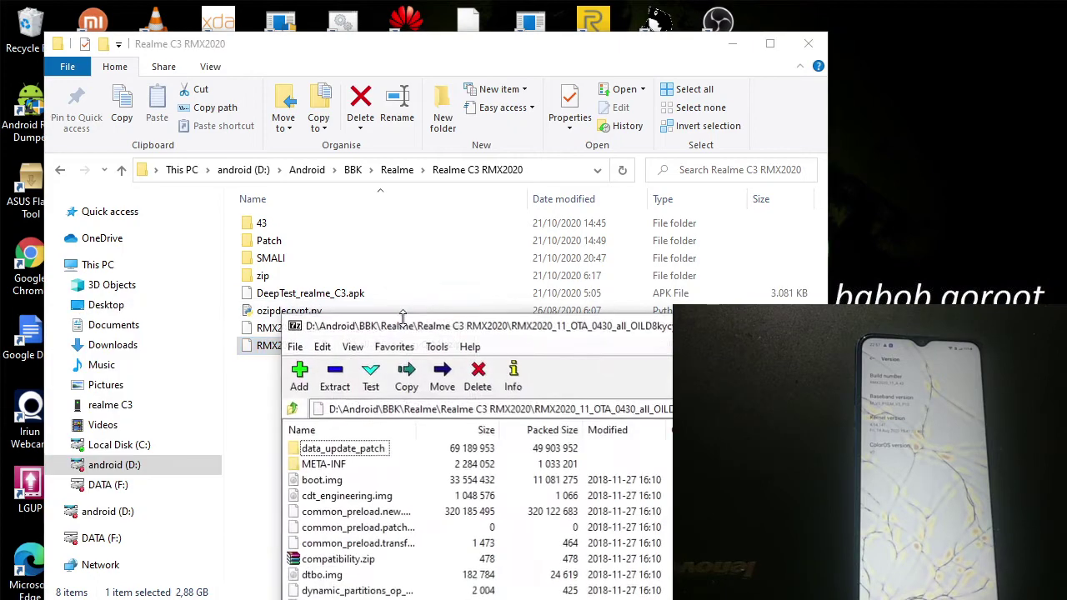
drag(504, 330, 604, 241)
click(422, 392)
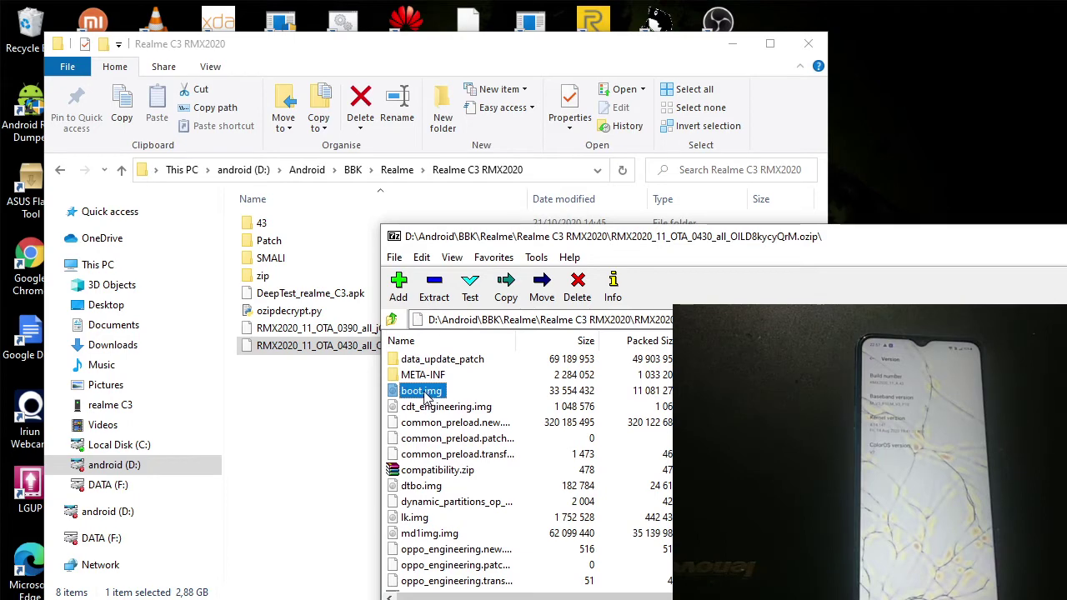
- Extract boot.img from the archive into the Realme C3 RMX2020 folder and open a second File Explorer window beside it
drag(425, 398, 317, 417)
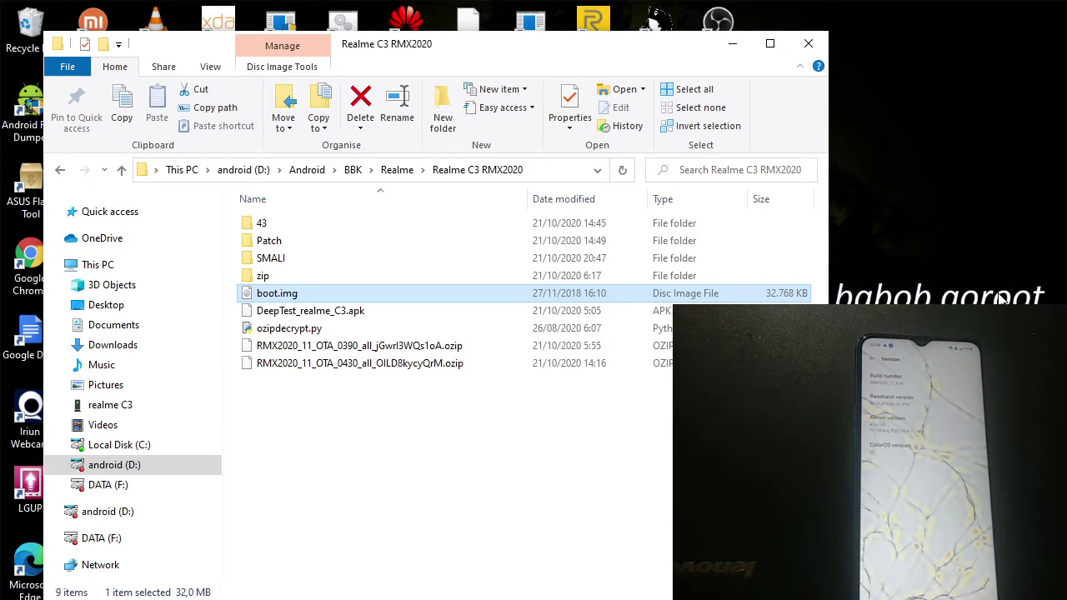
drag(702, 60, 654, 58)
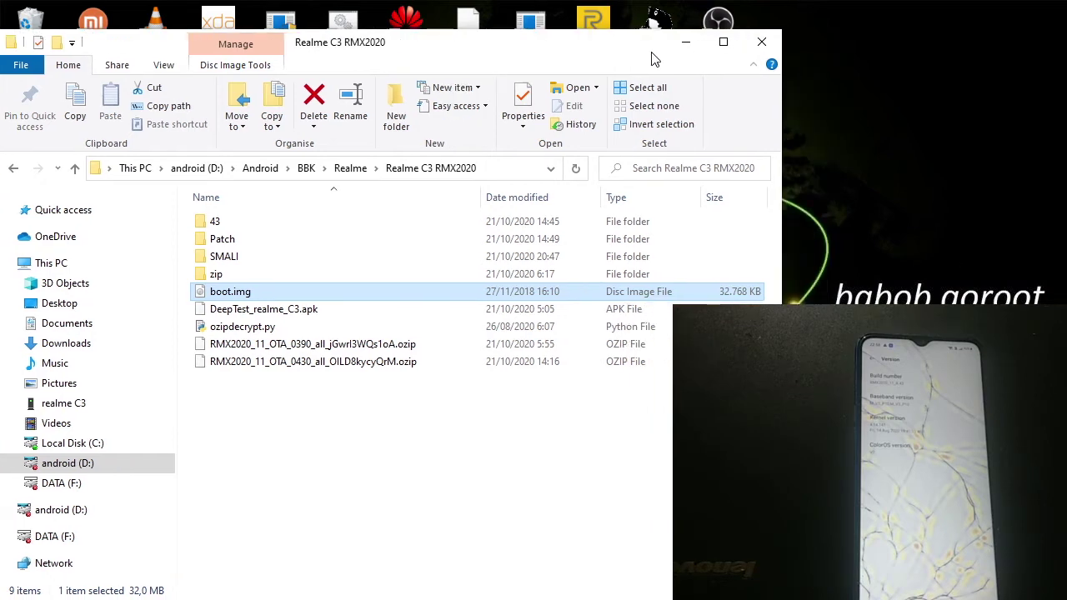
key(super+e)
drag(547, 65, 791, 69)
click(161, 75)
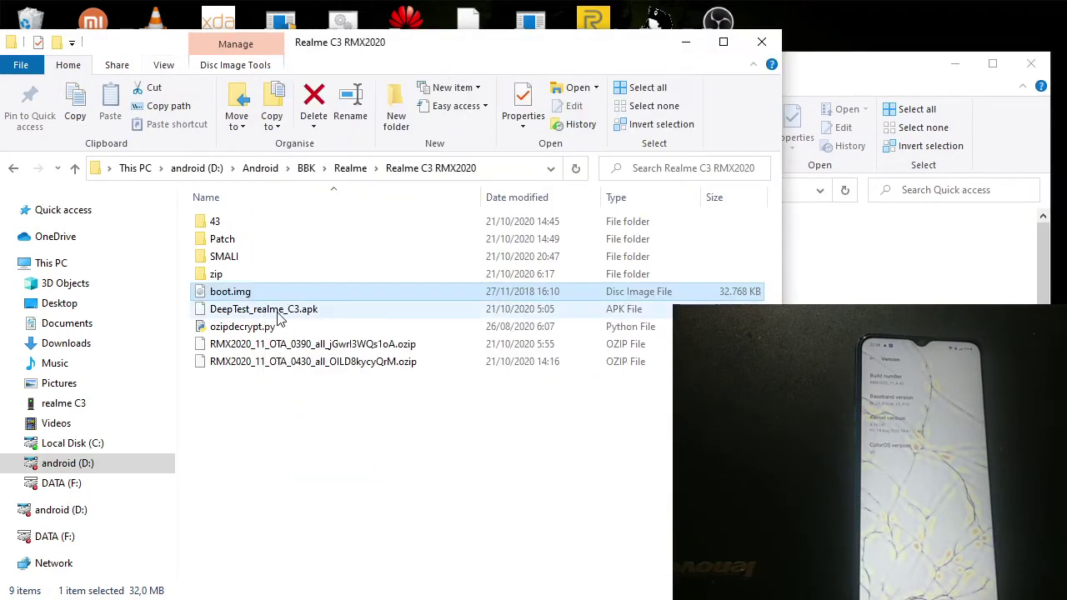
- Copy the extracted boot.img into the Download folder of the realme C3's internal shared storage
right_click(265, 298)
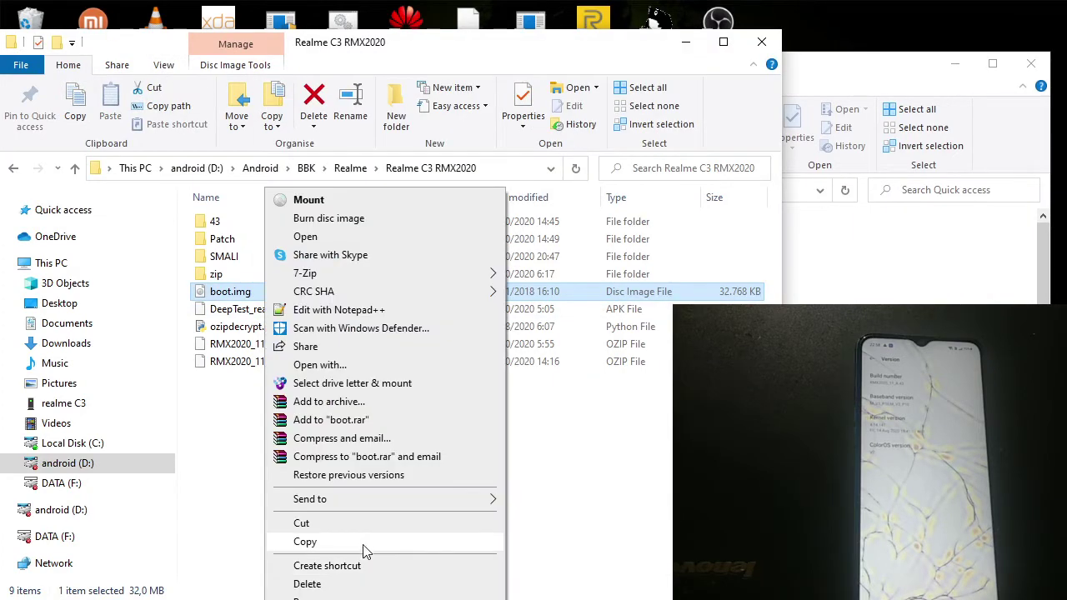
click(364, 540)
key(alt+Tab)
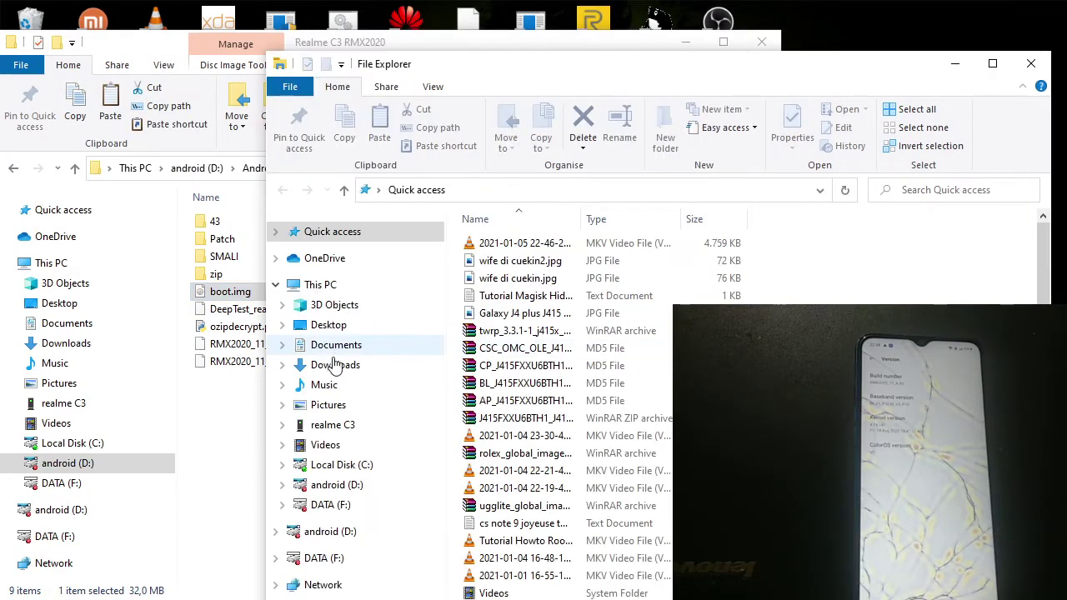
click(338, 364)
click(369, 426)
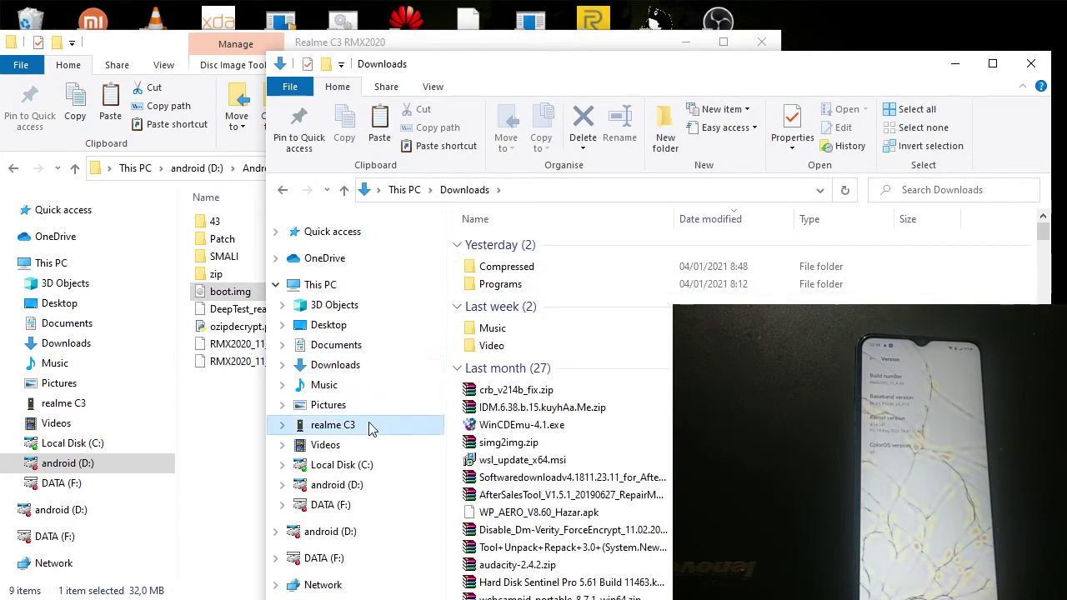
double_click(557, 248)
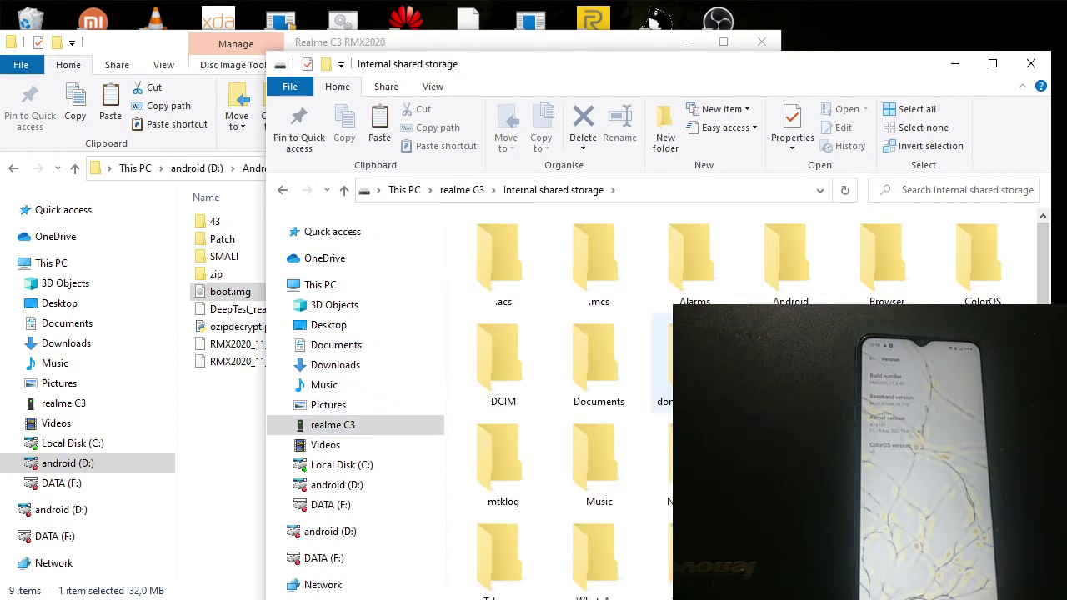
double_click(660, 366)
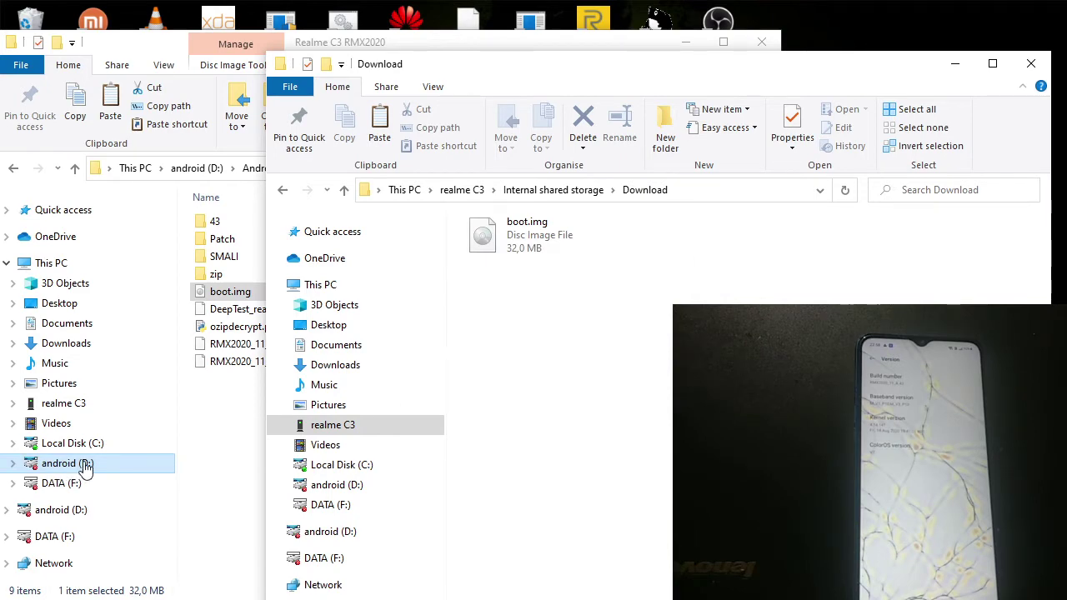
- Open the folder D:\__install\21 in the File Explorer window that shows the Realme C3 RMX2020 folder
click(86, 468)
double_click(250, 263)
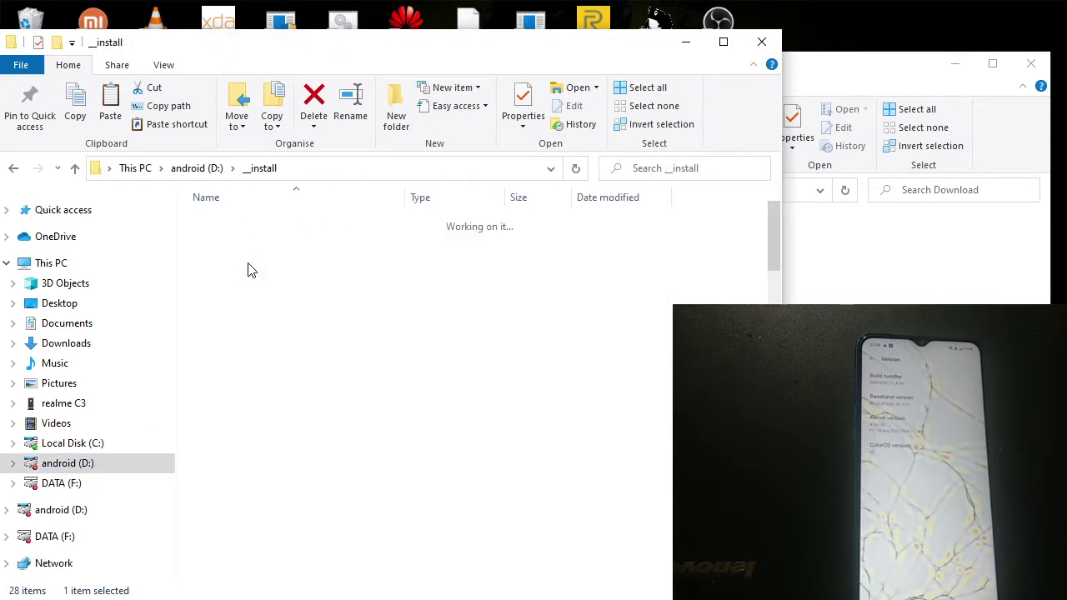
double_click(279, 258)
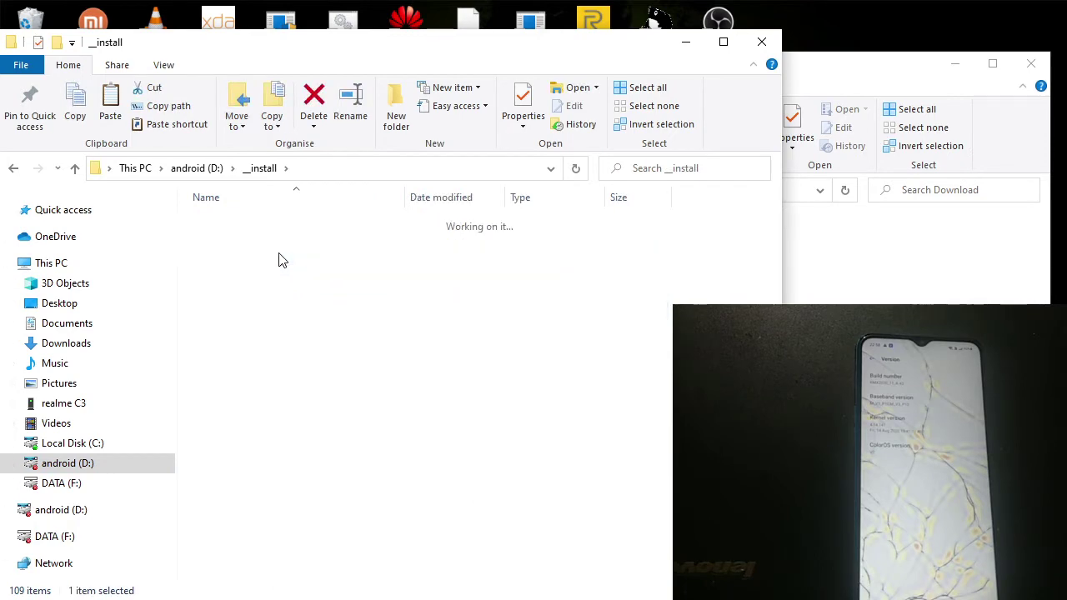
click(259, 168)
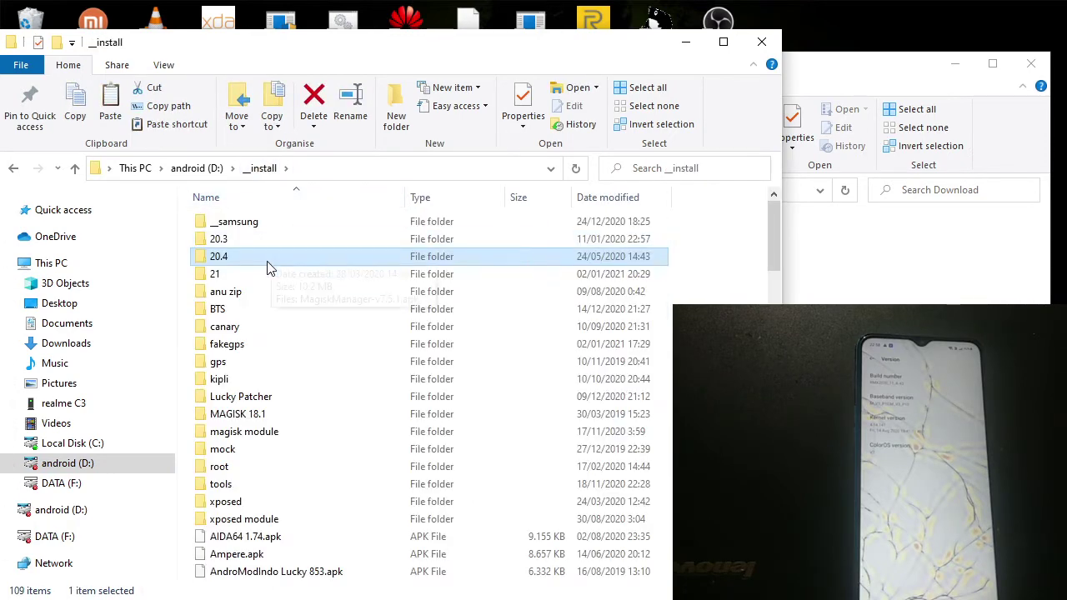
double_click(263, 276)
- Copy MagiskManager-v8.0.4.apk into the phone's Download folder and minimise both File Explorer windows
click(286, 291)
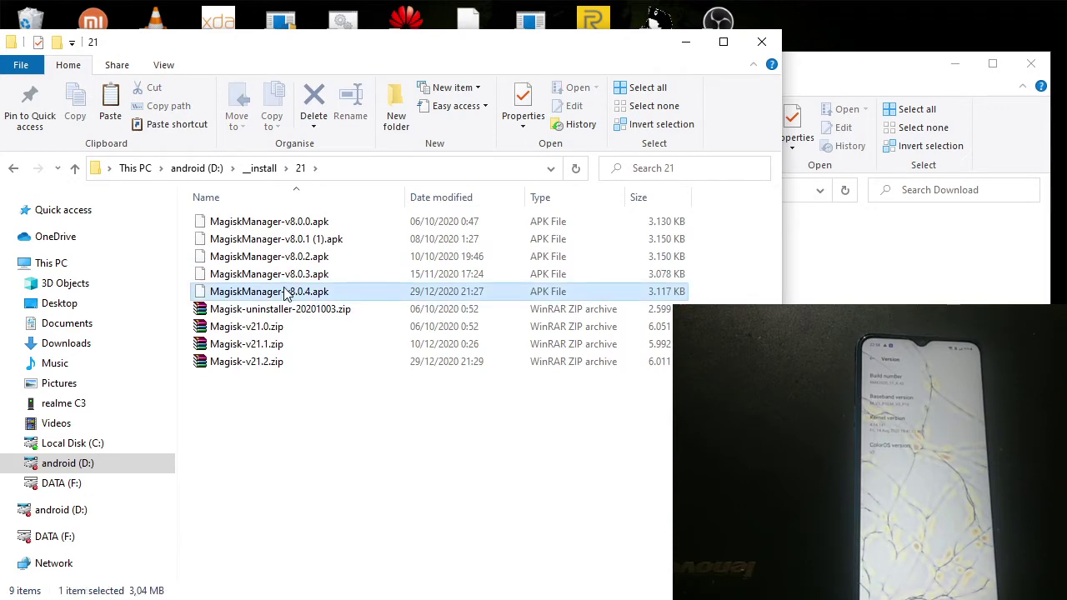
right_click(285, 292)
click(358, 540)
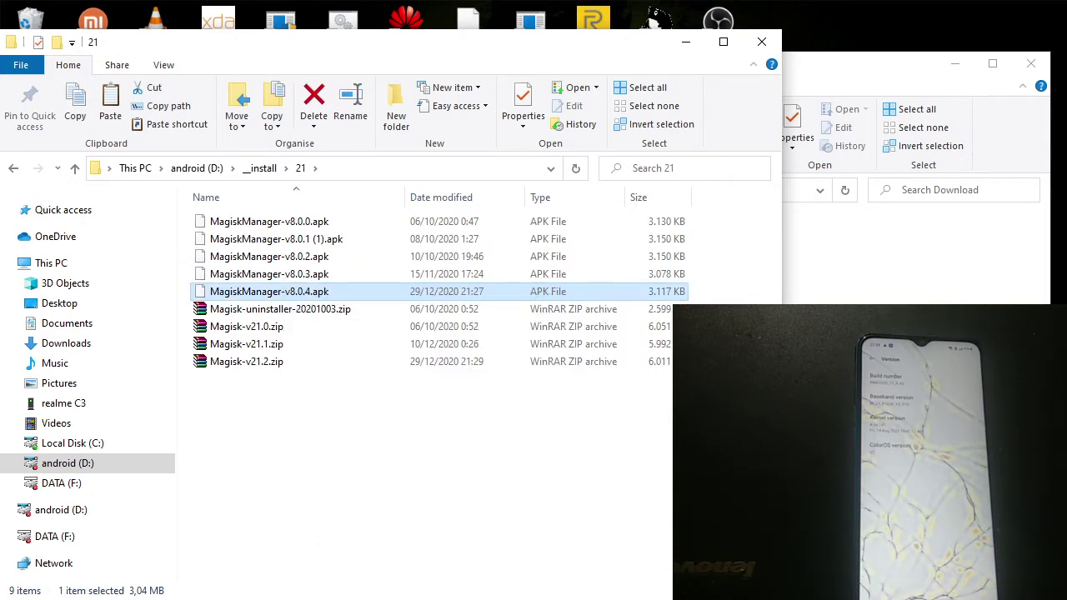
key(alt+Tab)
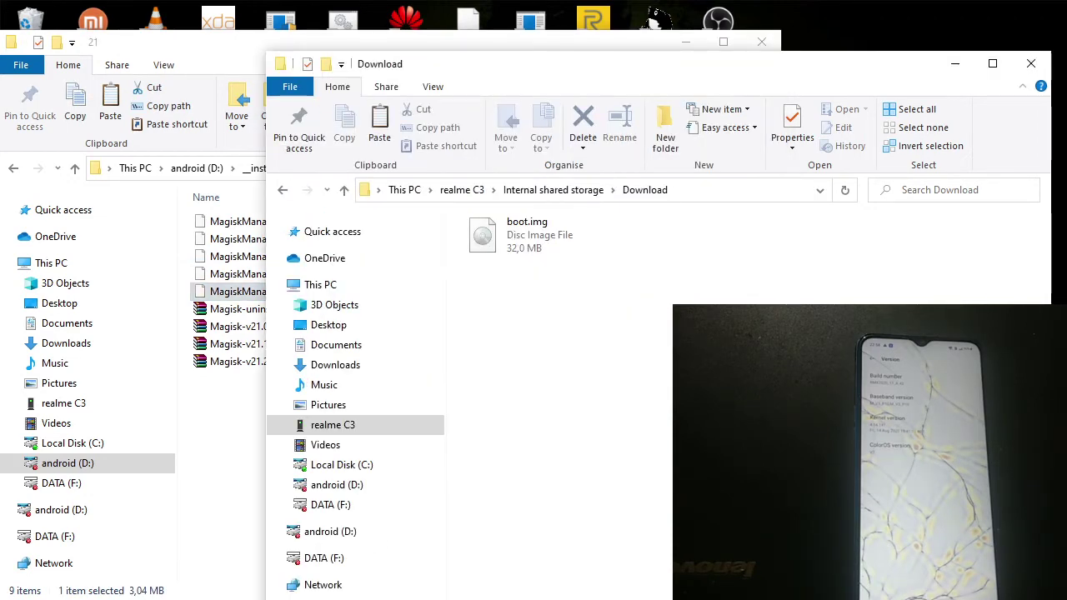
key(ctrl+v)
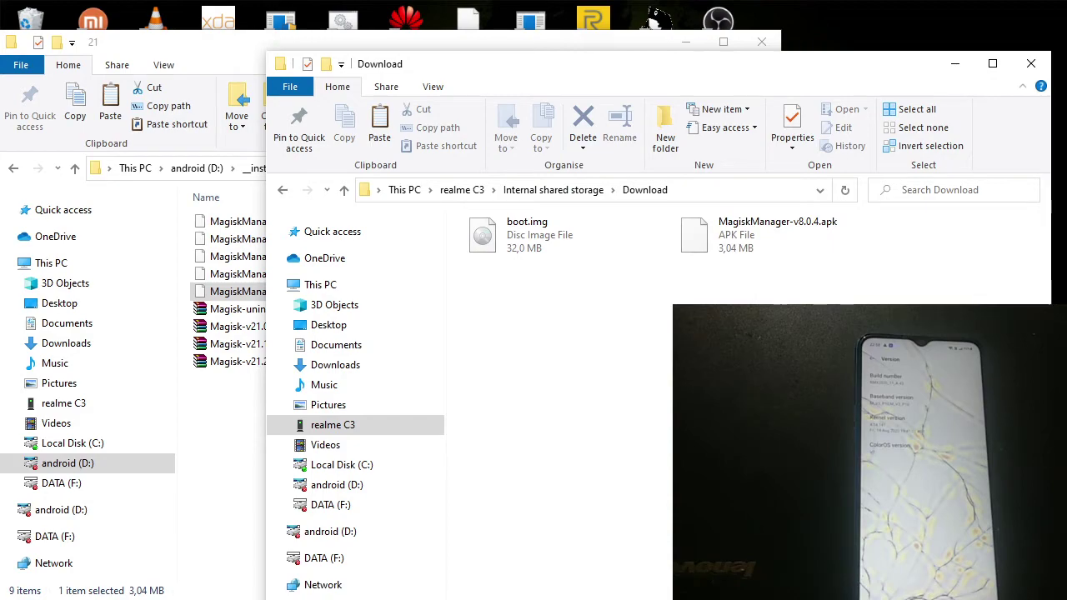
click(955, 64)
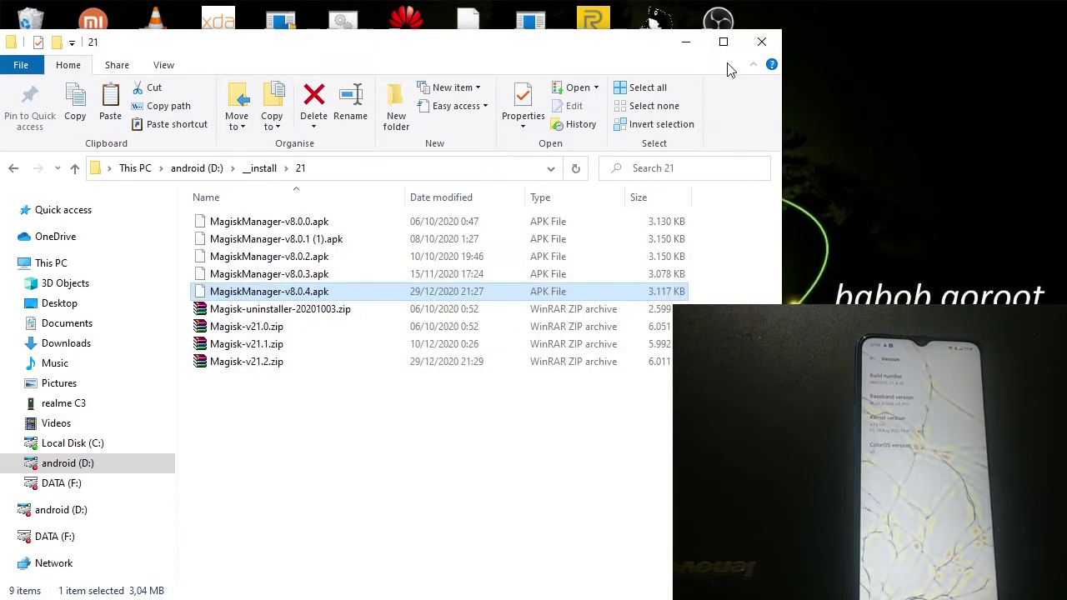
click(687, 44)
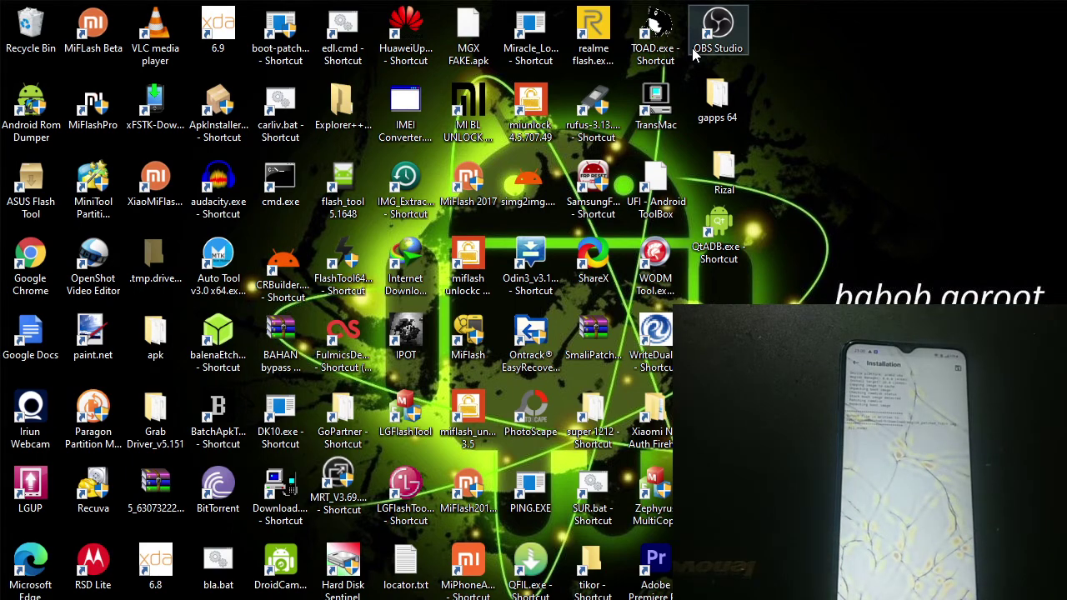
- Close the 7-Zip archive window and bring back the File Explorer window with the phone's Download folder
key(alt+Tab)
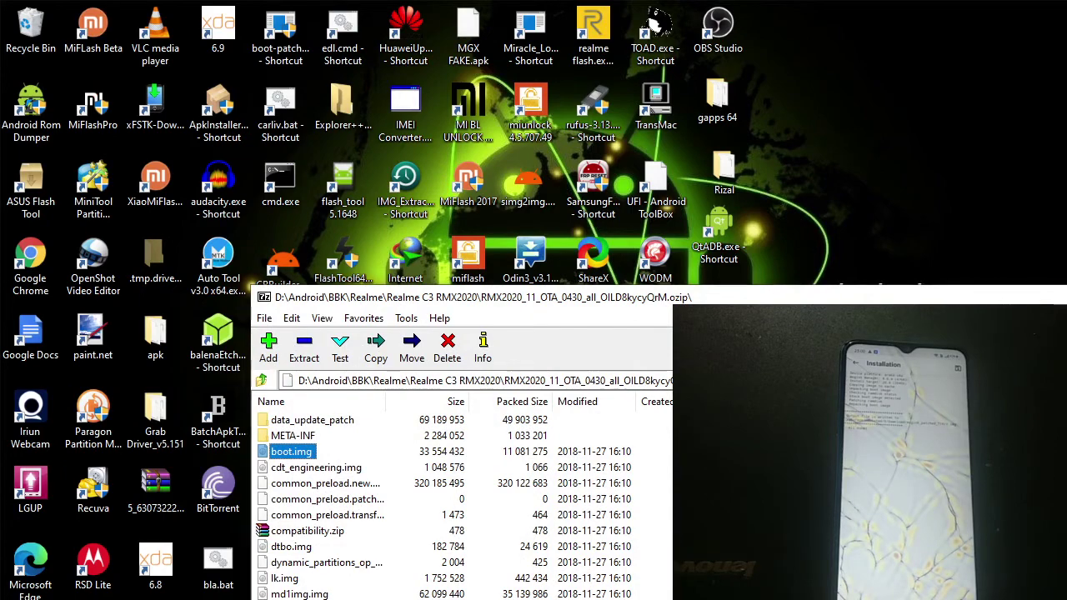
click(1060, 297)
mouse_move(171, 576)
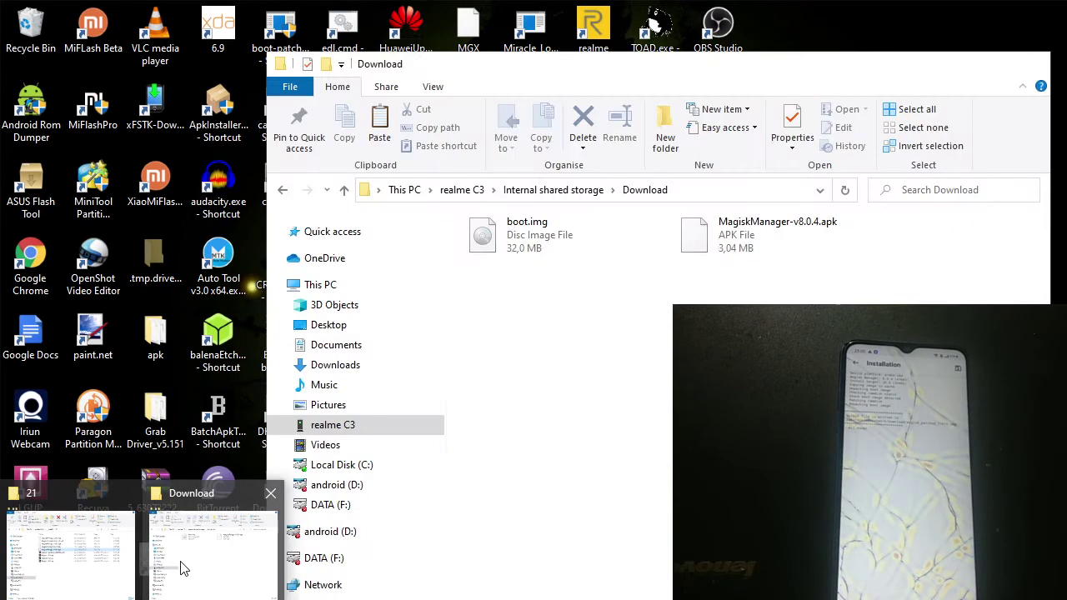
click(180, 566)
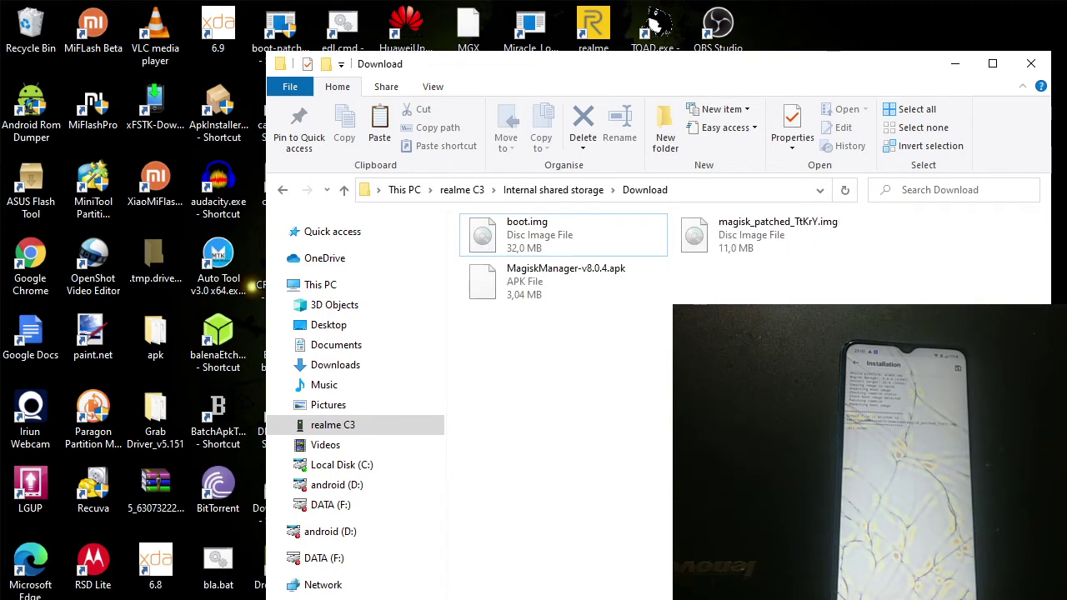
- Copy magisk_patched_TtKrY.img from the phone's Download folder to the clipboard
click(737, 245)
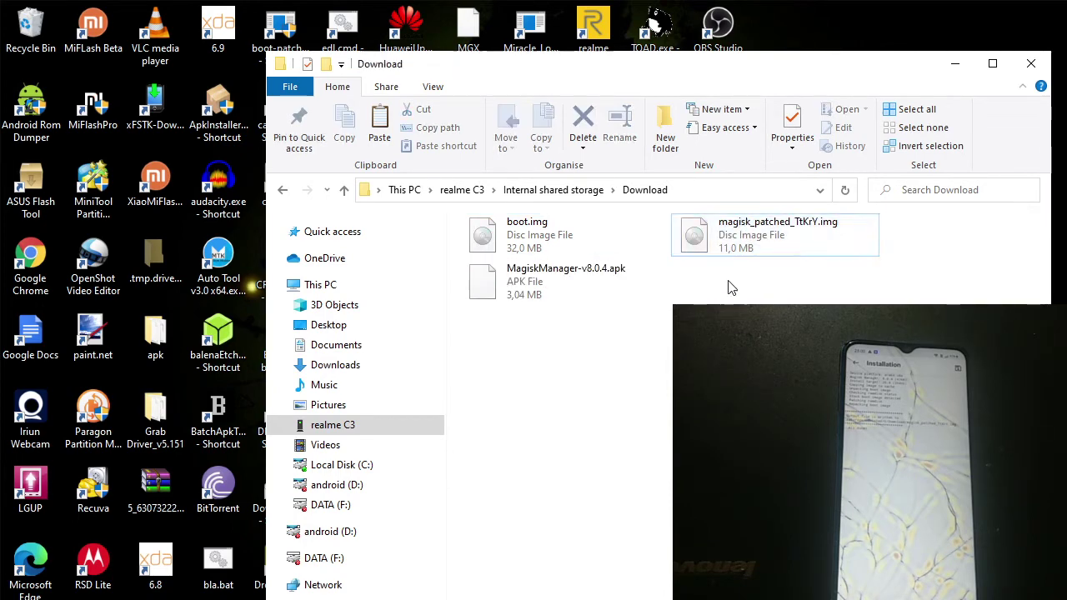
click(757, 254)
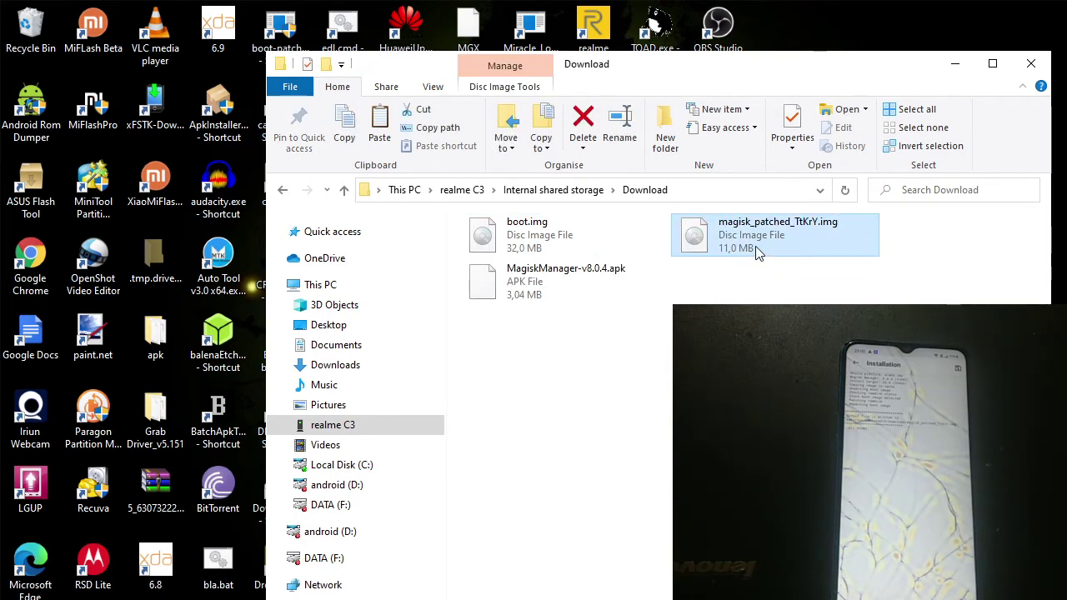
right_click(756, 253)
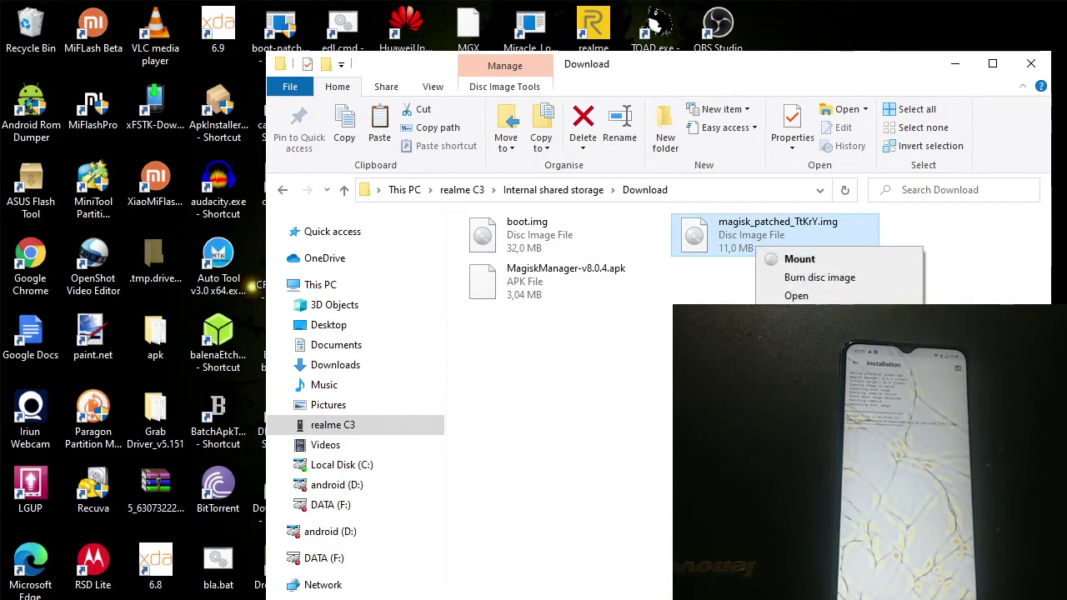
key(Escape)
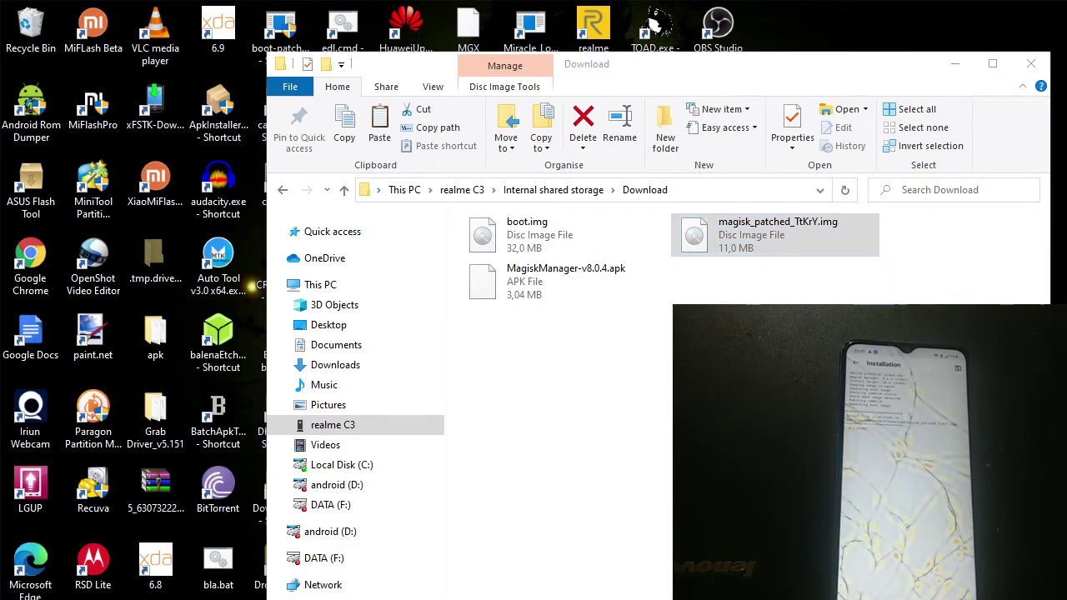
- Open D:\Android\BBK\Realme\Realme C3 RMX2020 in the File Explorer window that shows folder 21
mouse_move(115, 576)
click(117, 580)
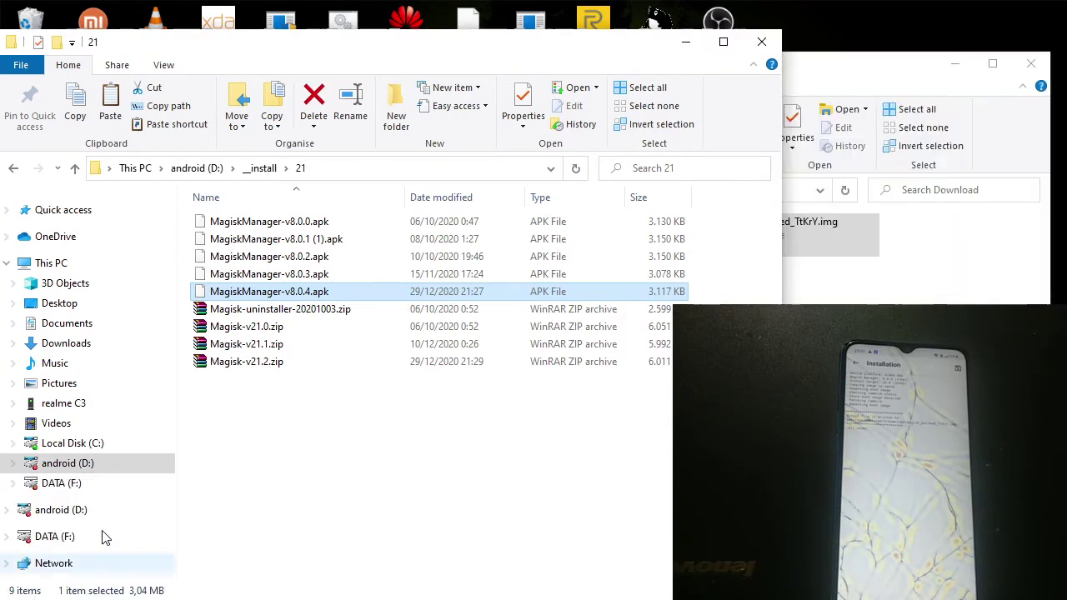
click(94, 465)
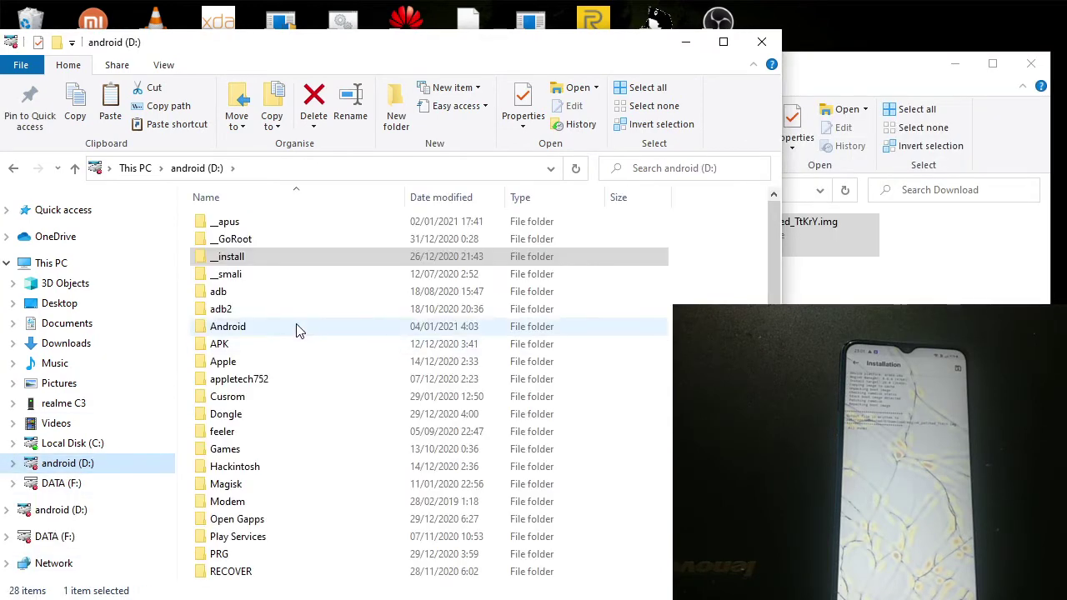
double_click(298, 327)
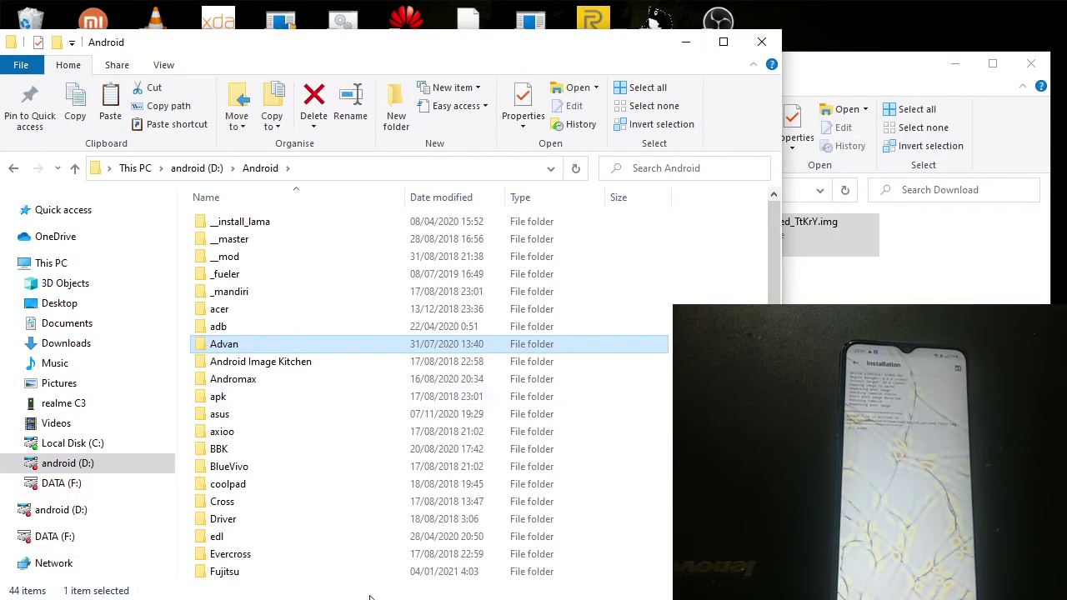
key(b)
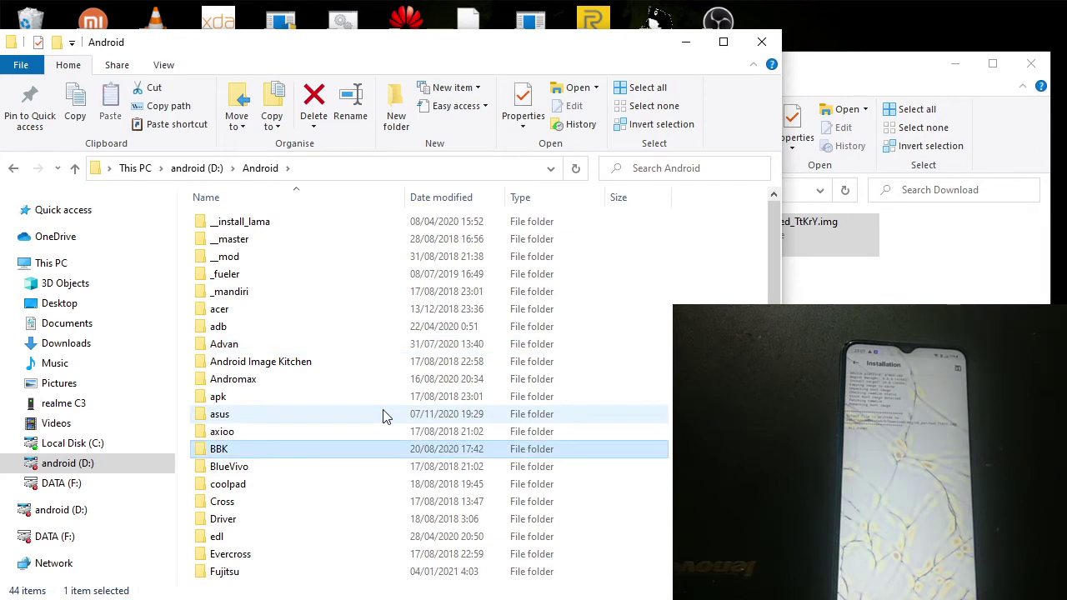
key(Return)
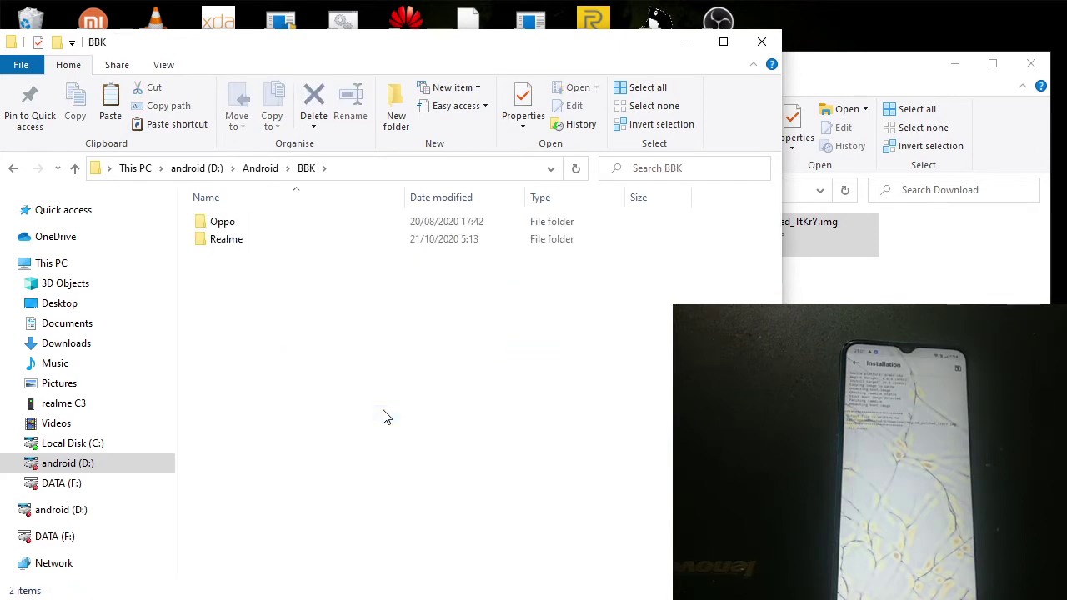
double_click(309, 239)
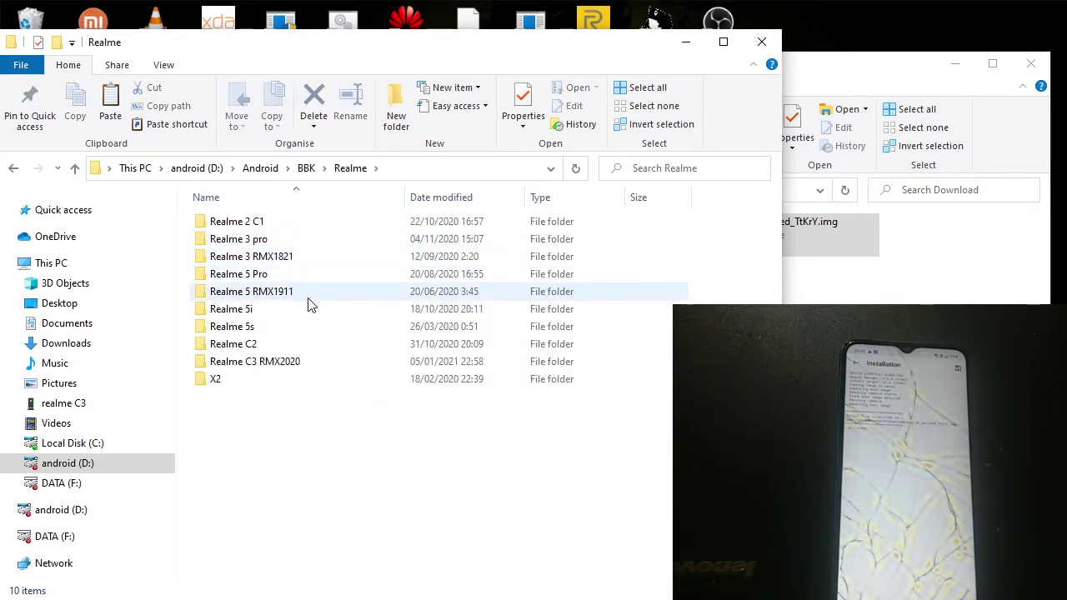
click(307, 365)
double_click(307, 365)
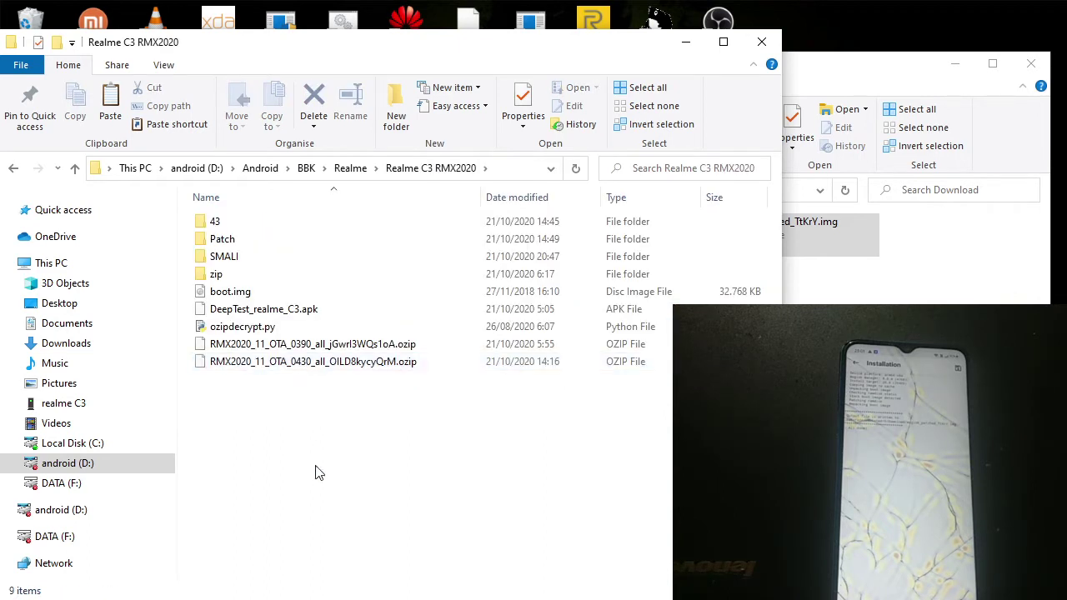
- Paste magisk_patched_TtKrY.img into the Realme C3 RMX2020 folder, close the phone's Download window and minimise the remaining one
key(ctrl+v)
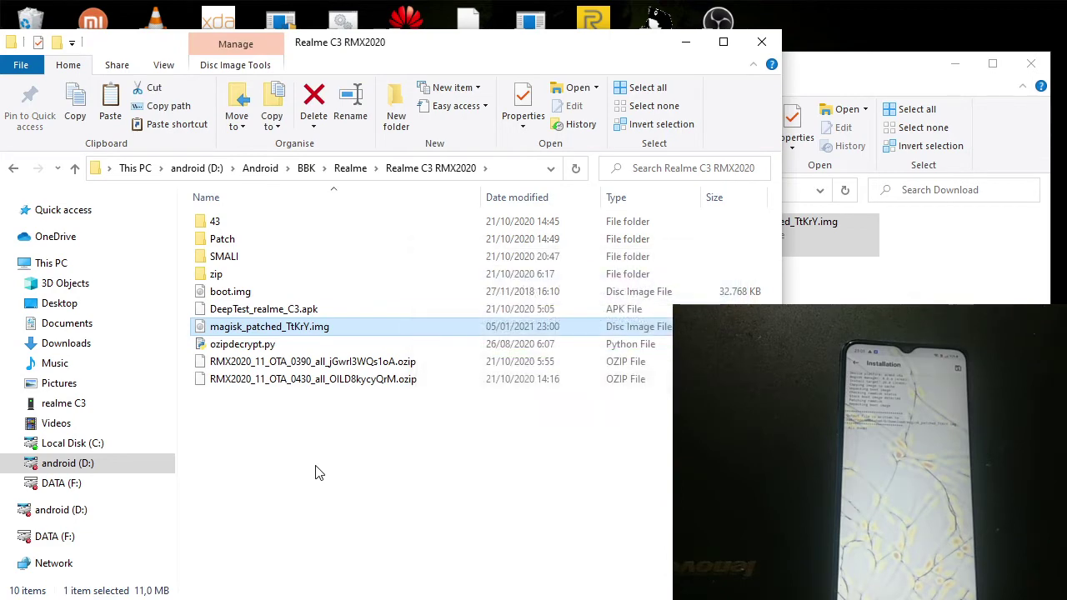
click(1023, 58)
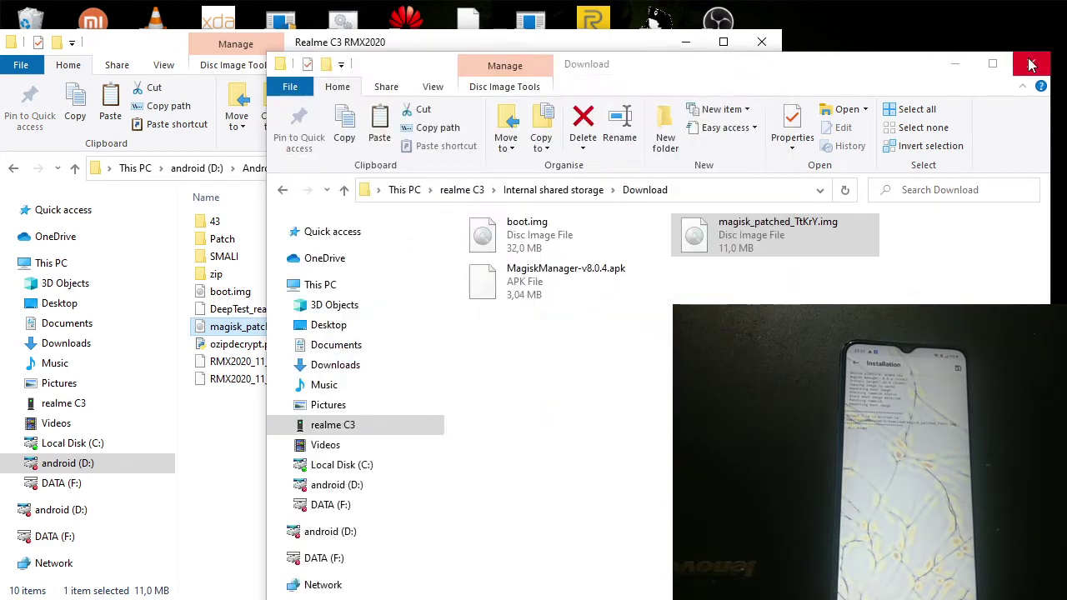
click(1030, 65)
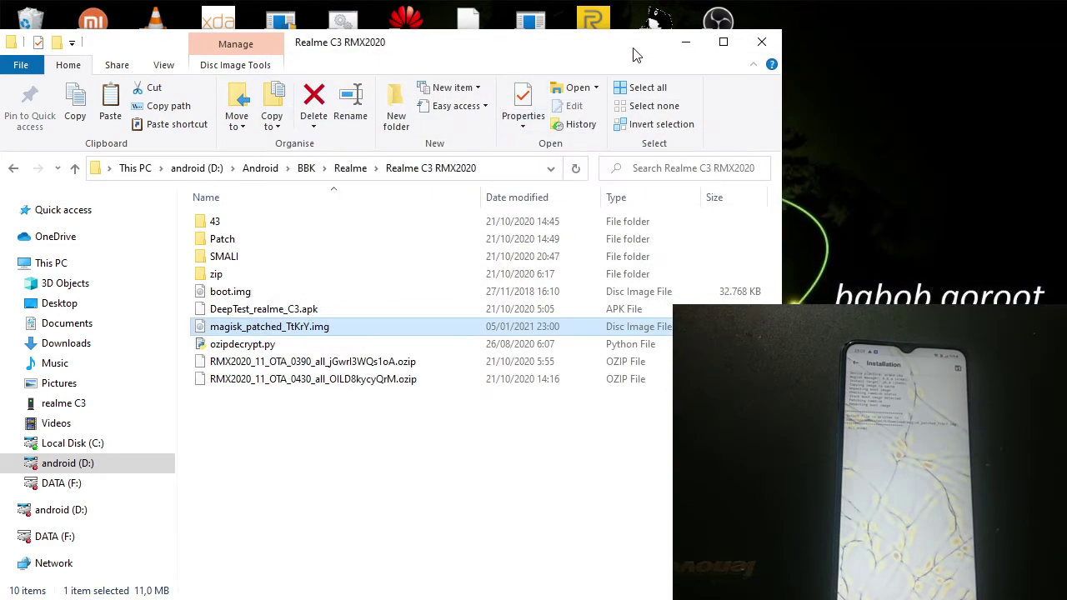
click(685, 42)
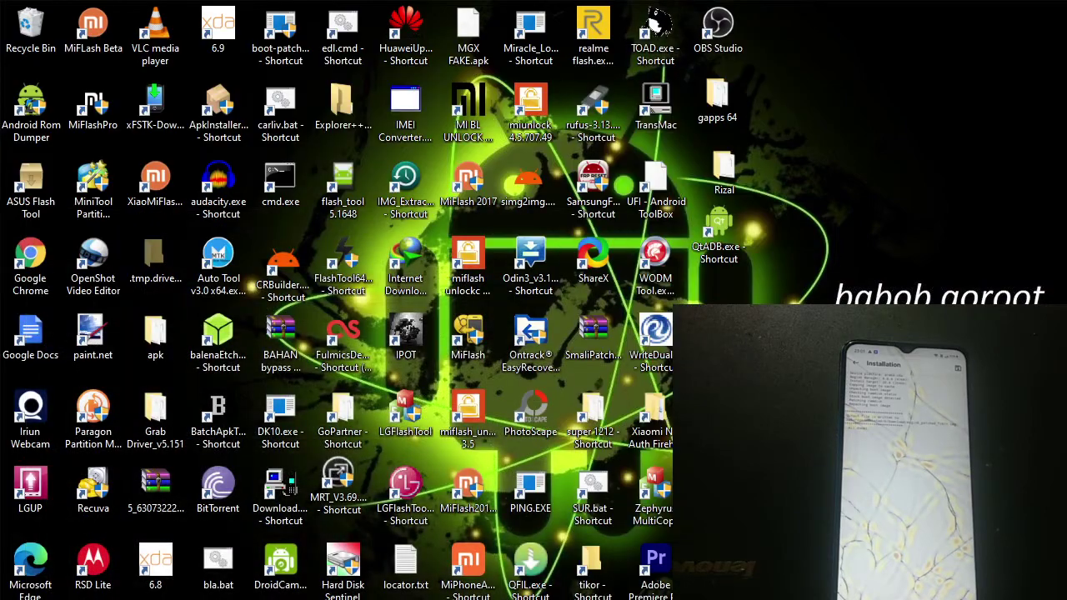
- Bring up the Command Prompt and the Realme C3 RMX2020 folder window so that both are visible together
key(alt+Tab)
click(414, 331)
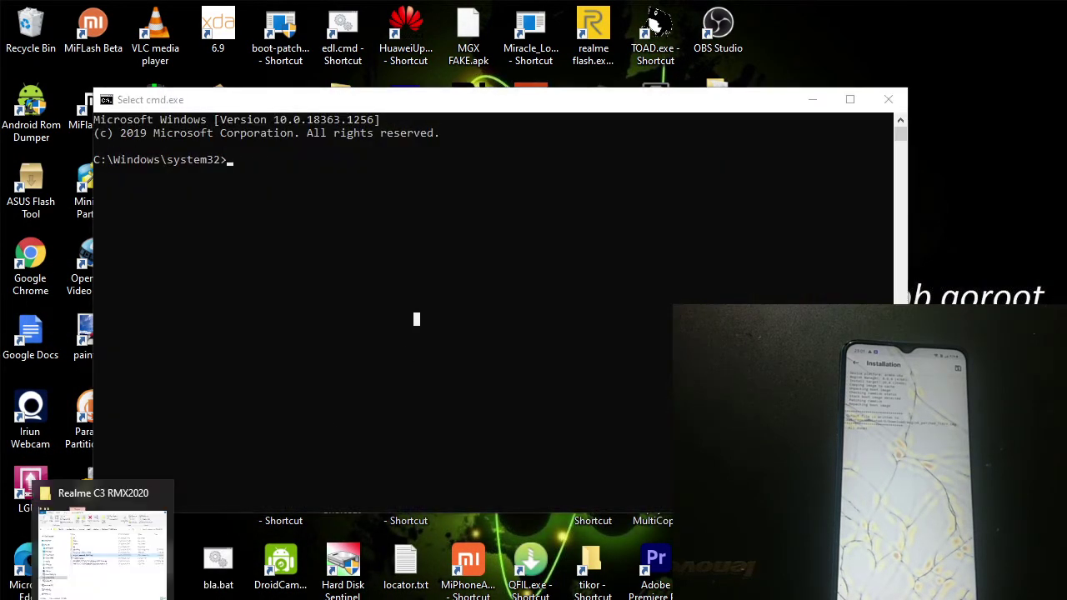
click(91, 533)
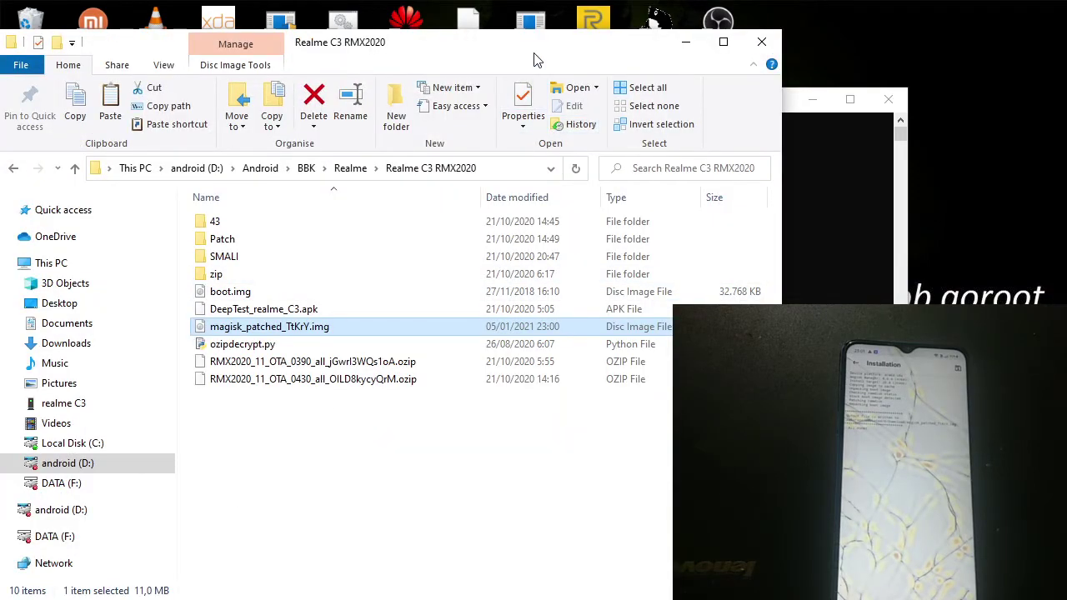
click(433, 593)
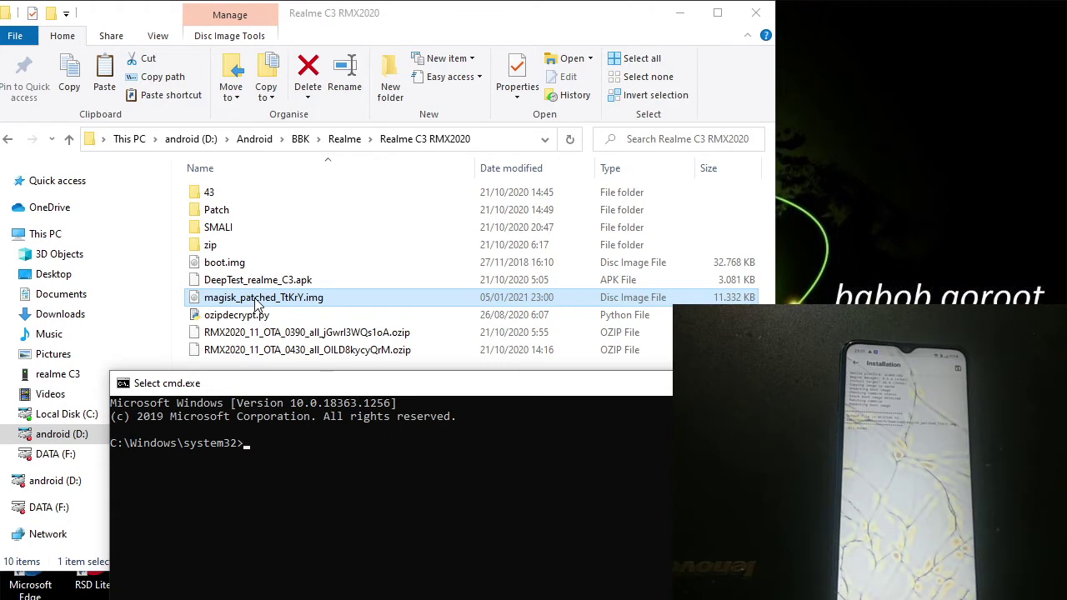
- Reboot the phone into the bootloader by running adb reboot bootloader in the Command Prompt
click(367, 448)
text(adb)
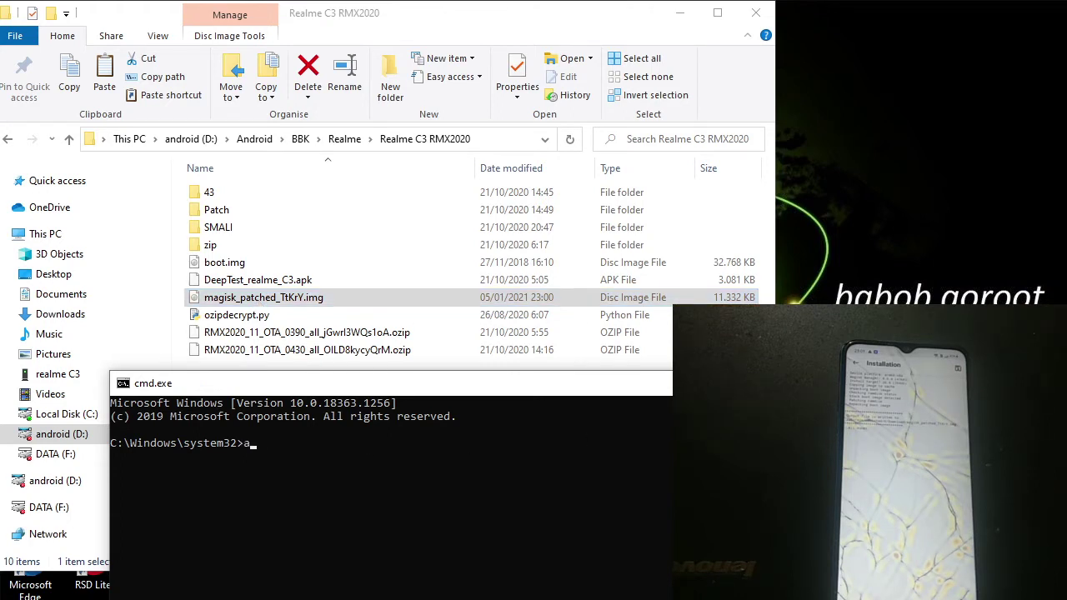
text( reboot bootloader)
key(Return)
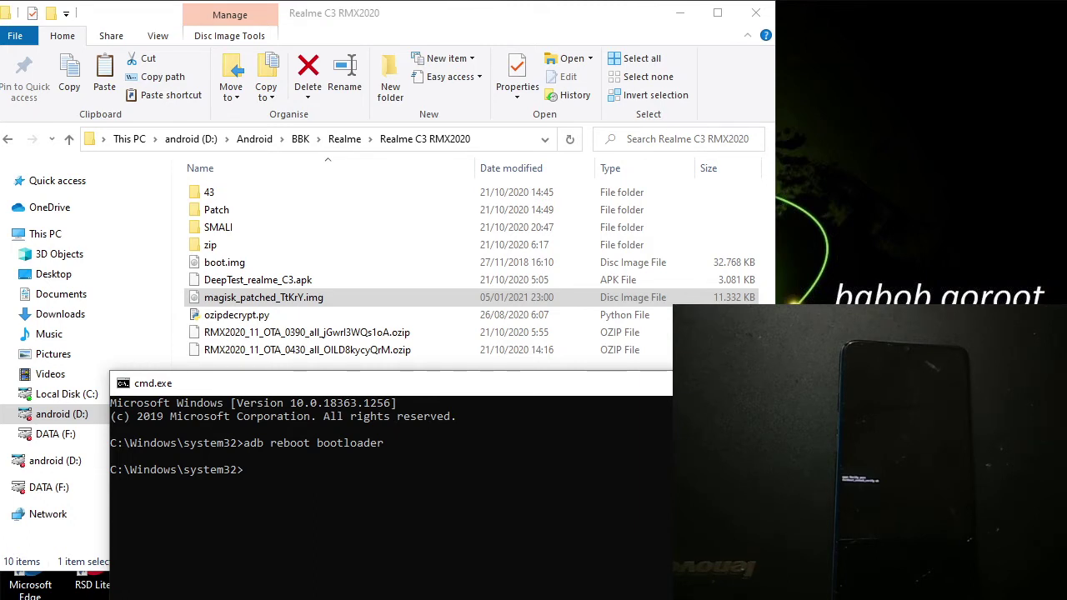
text(fastboot flash)
key(BackSpace)
key(BackSpace)
key(BackSpace)
key(BackSpace)
key(BackSpace)
key(BackSpace)
key(BackSpace)
key(BackSpace)
key(BackSpace)
key(BackSpace)
key(BackSpace)
key(BackSpace)
key(BackSpace)
key(BackSpace)
key(BackSpace)
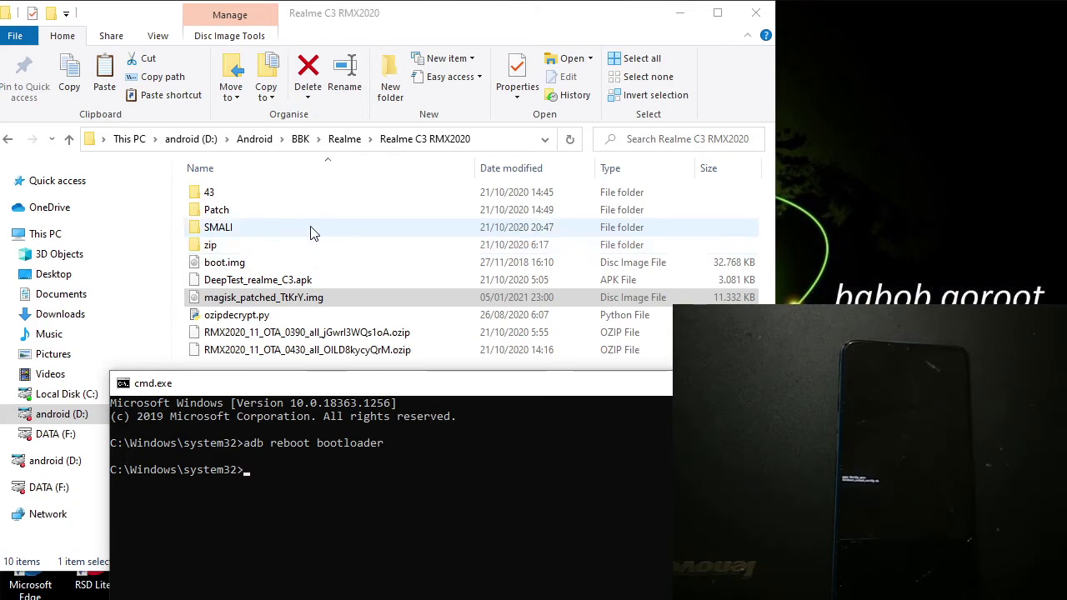
- Copy vbmeta.img from the Patch\43 folder into the Realme C3 RMX2020 folder
double_click(293, 192)
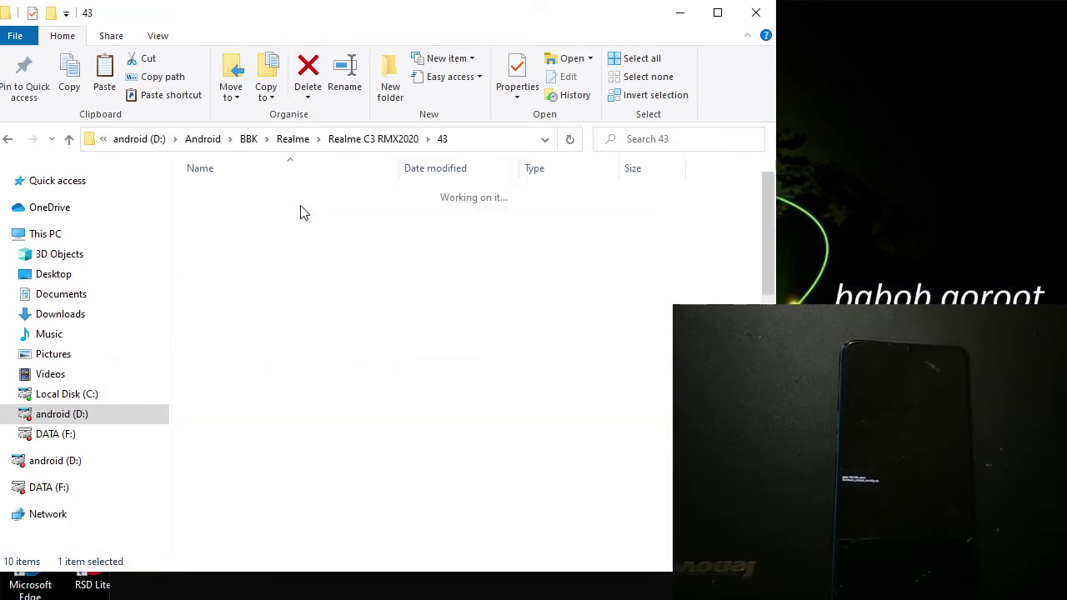
click(350, 139)
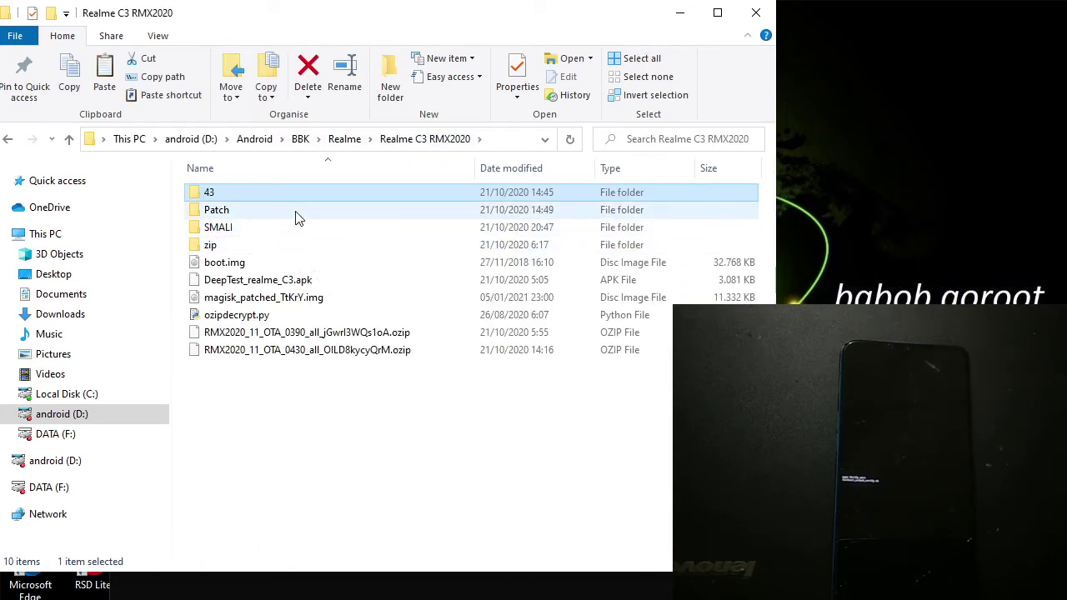
double_click(299, 213)
double_click(300, 209)
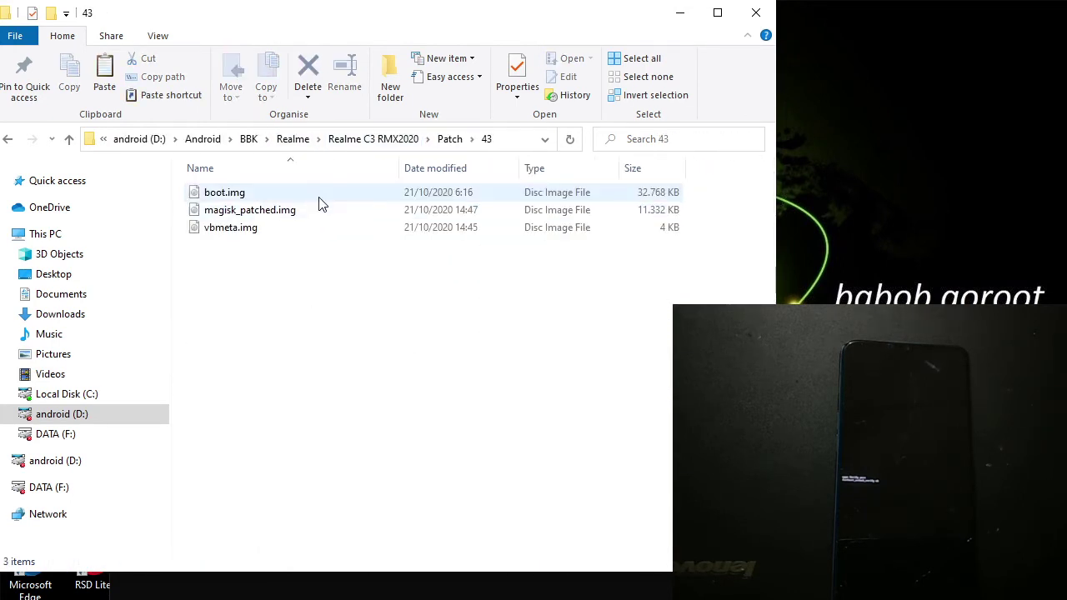
click(317, 229)
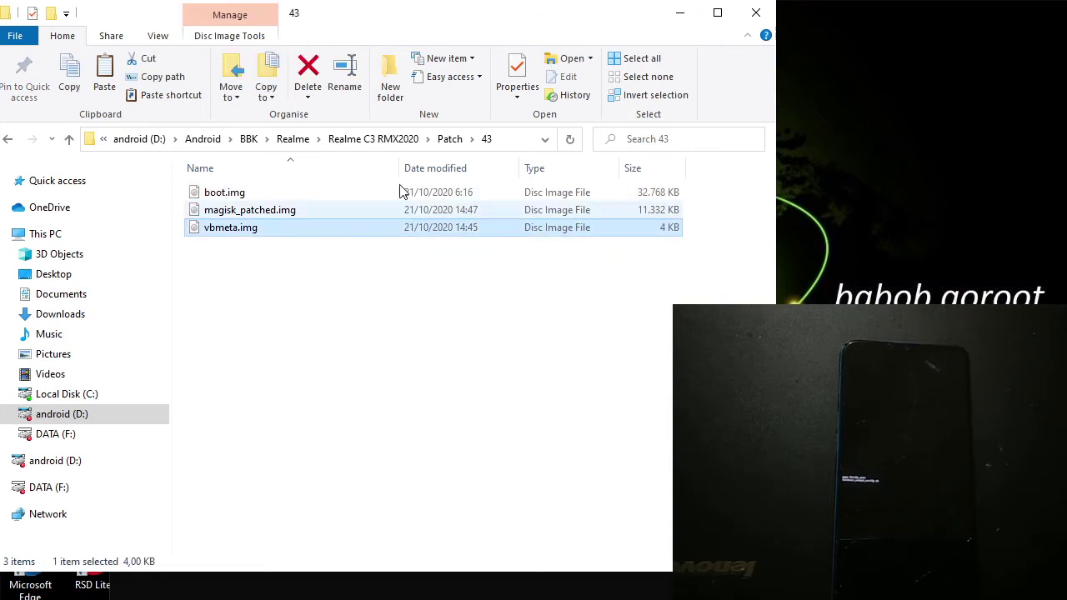
click(398, 142)
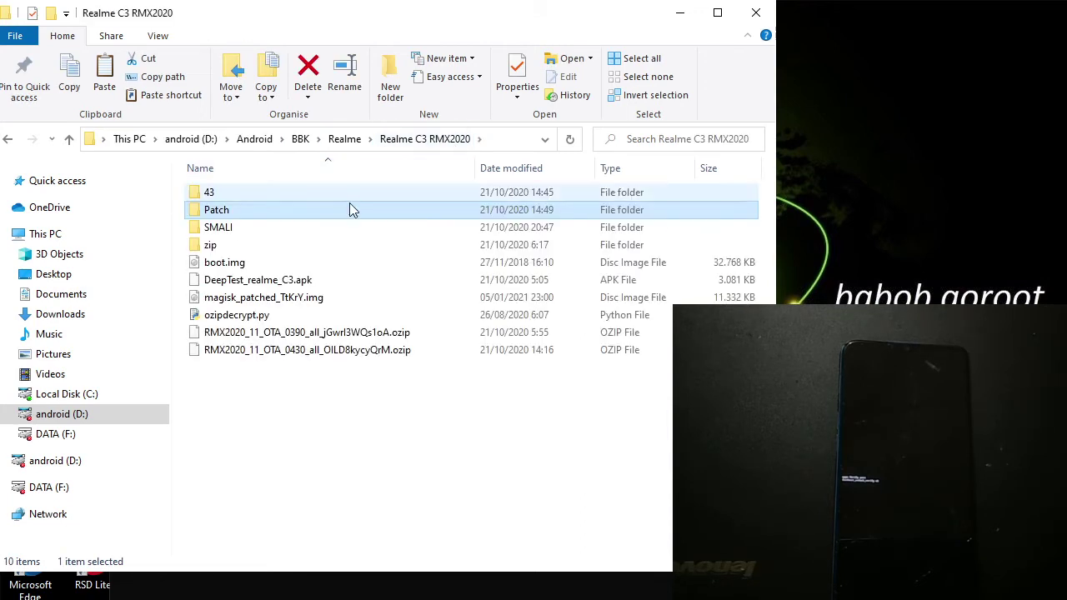
key(ctrl+v)
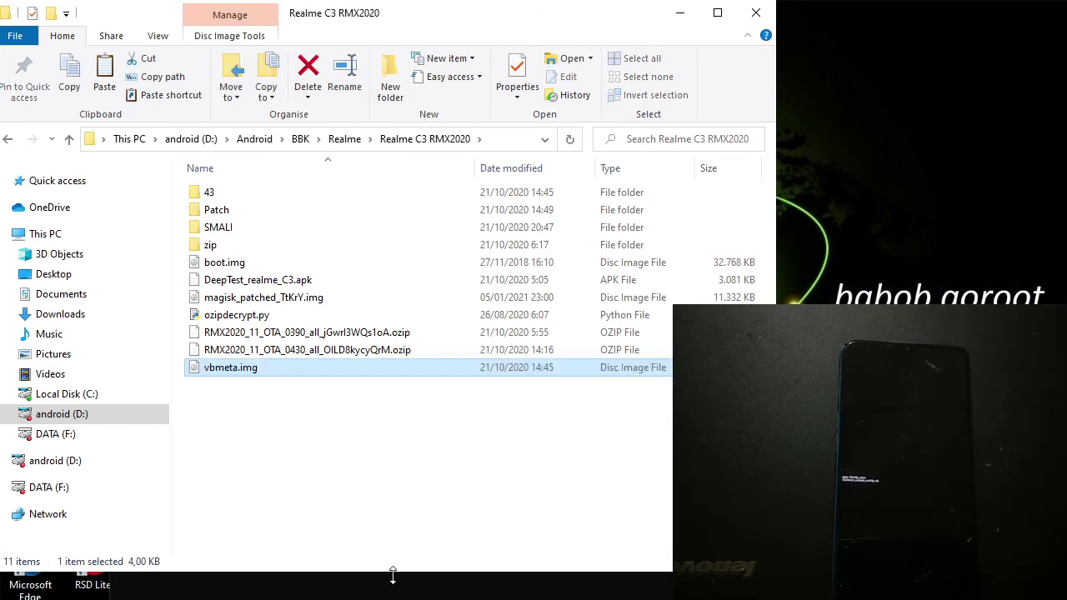
- Clear the Command Prompt with cls and shift its window so vbmeta.img in the folder is uncovered
click(392, 583)
text(cls)
key(Return)
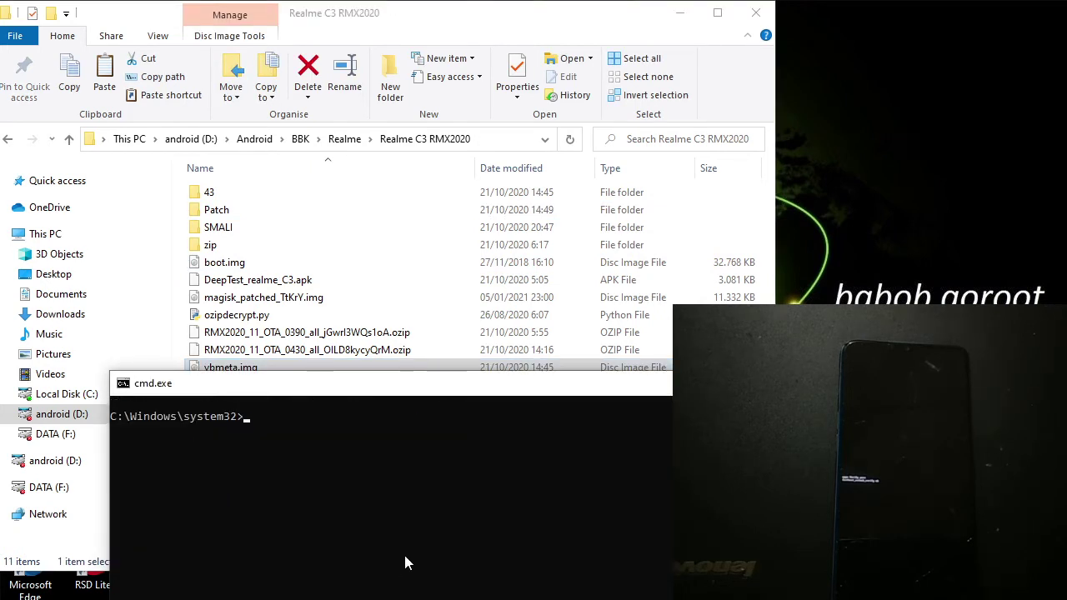
mouse_move(307, 385)
mouse_down()
mouse_move(307, 395)
mouse_move(302, 365)
mouse_move(302, 401)
mouse_up()
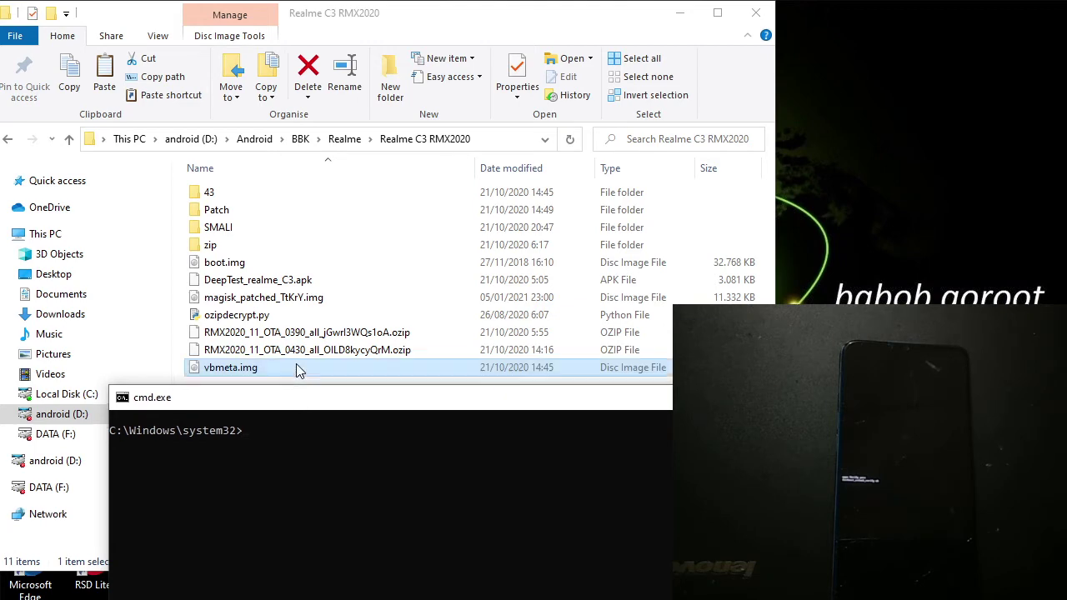
- Switch to the browser and copy the fastboot --disable-verity --disable-verification flash vbmeta vbmeta.img command from the Flash TWRP & Root section
key(alt+Tab)
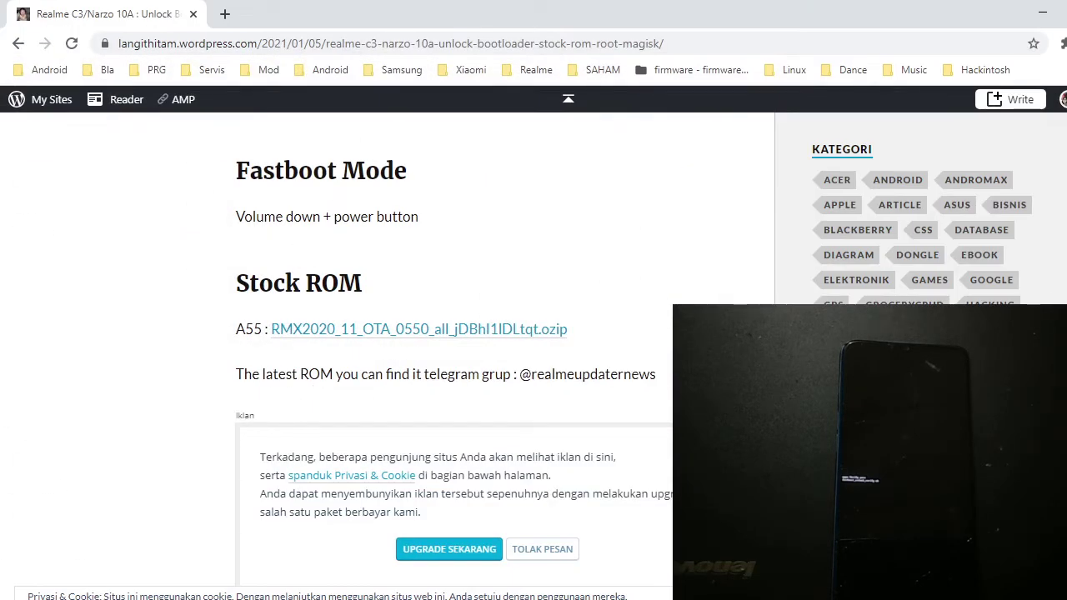
scroll(655, 207, up, 6)
scroll(1052, 284, down, 3)
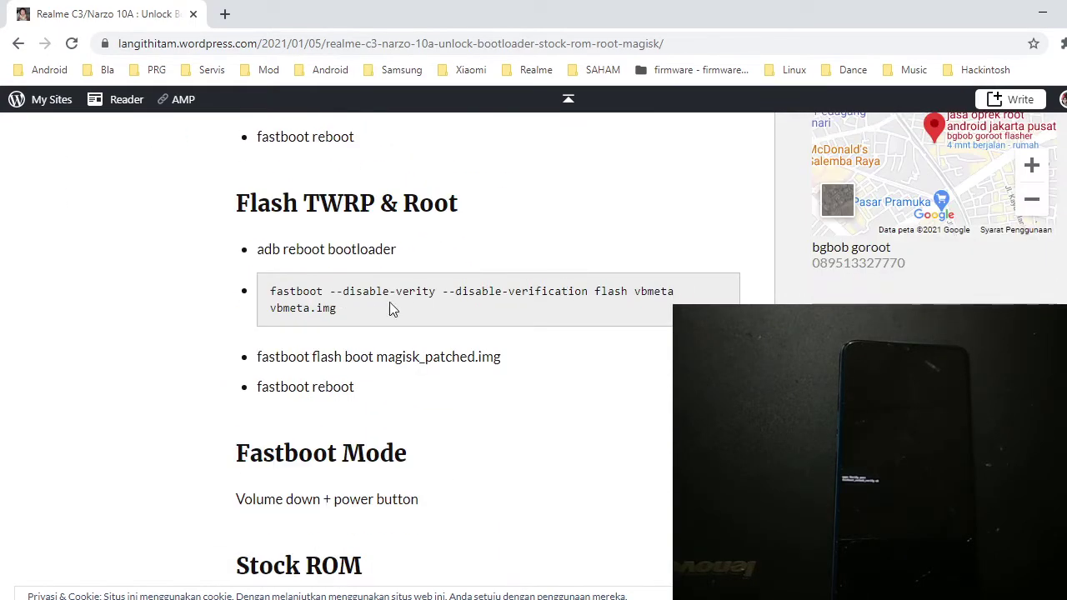
drag(340, 310, 264, 289)
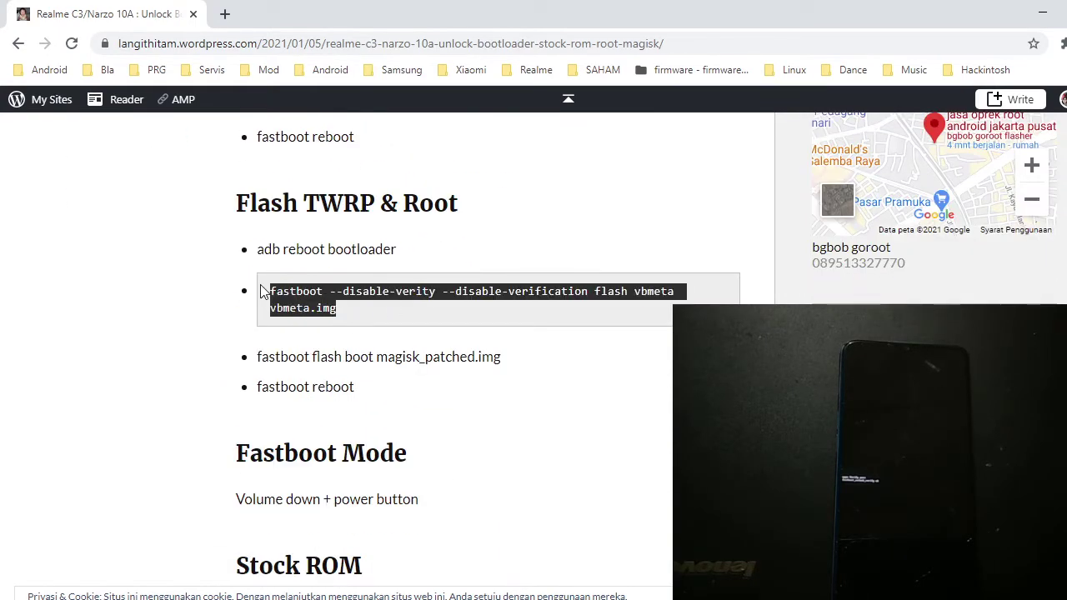
right_click(299, 302)
click(301, 307)
click(183, 304)
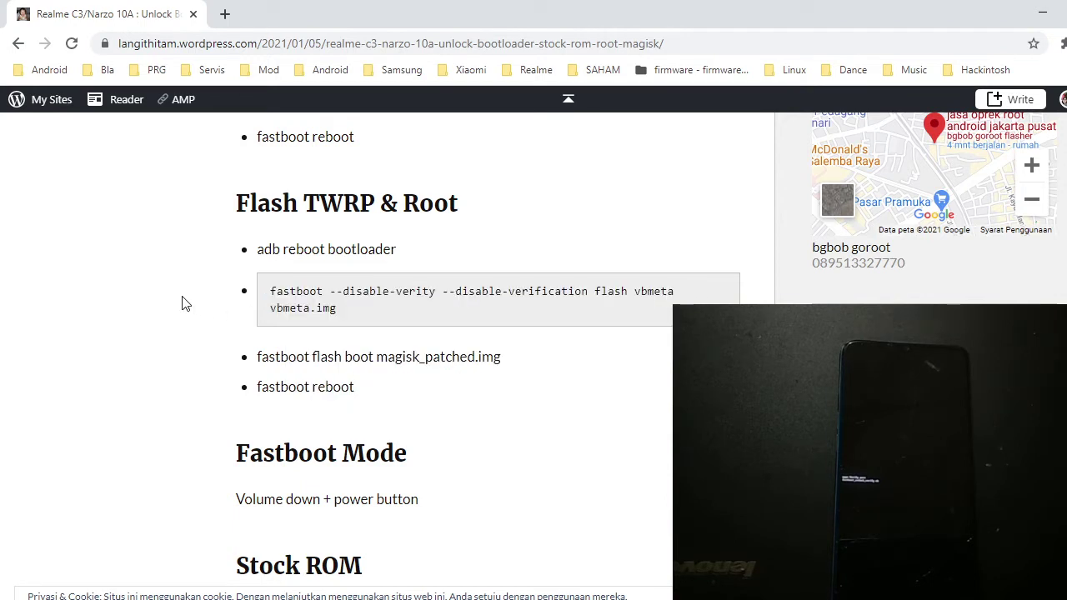
- Minimise the browser and try to run the copied vbmeta flash command in the Command Prompt
click(1038, 7)
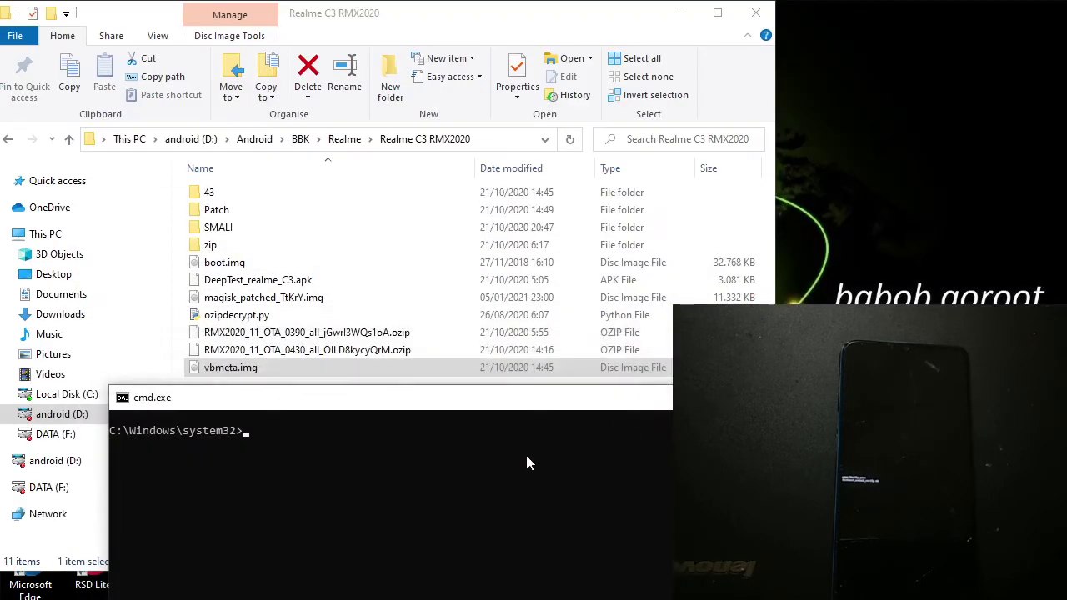
key(ctrl+v)
key(Return)
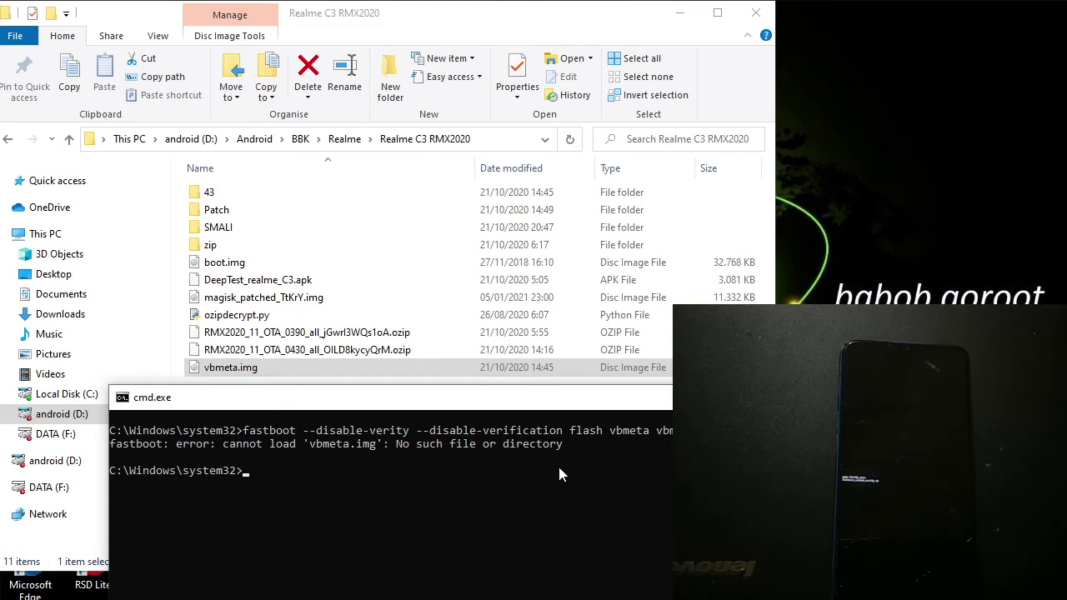
- Clear the console and rerun the vbmeta flash command with the full path of vbmeta.img in the Realme C3 RMX2020 folder
text(cls)
key(Return)
key(Up)
key(Up)
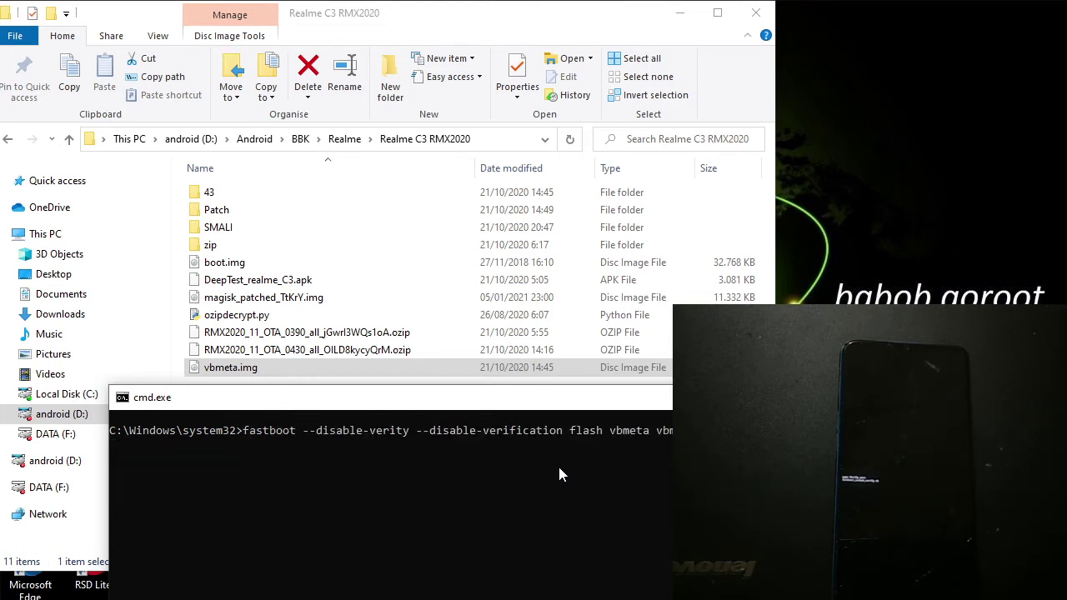
key(BackSpace)
key(BackSpace)
key(BackSpace)
key(BackSpace)
key(BackSpace)
key(BackSpace)
key(BackSpace)
key(BackSpace)
key(BackSpace)
key(BackSpace)
key(BackSpace)
key(BackSpace)
text(a)
drag(234, 368, 617, 467)
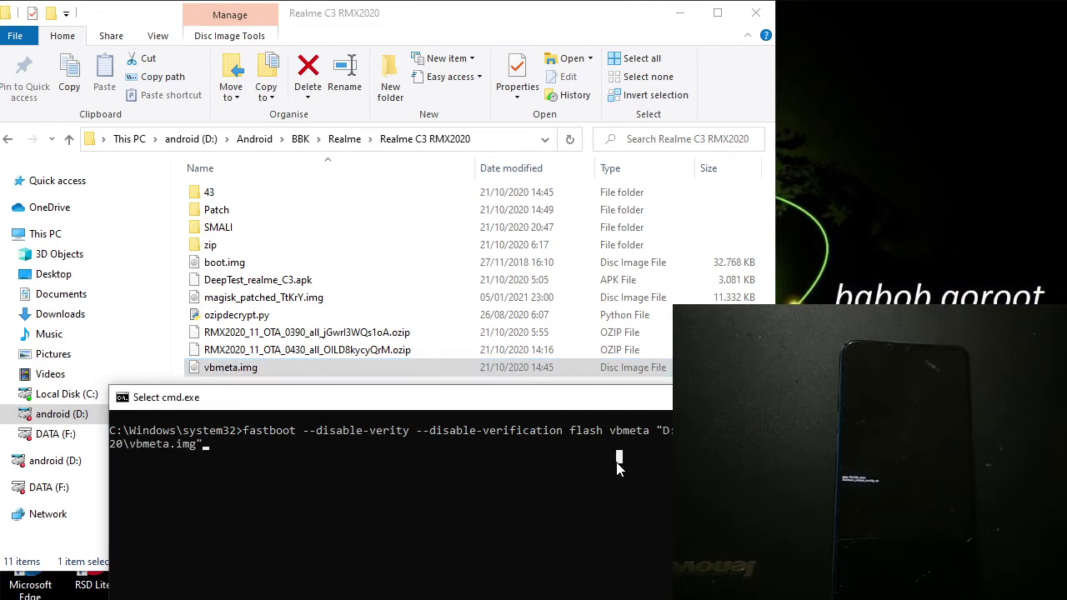
key(Return)
key(Return)
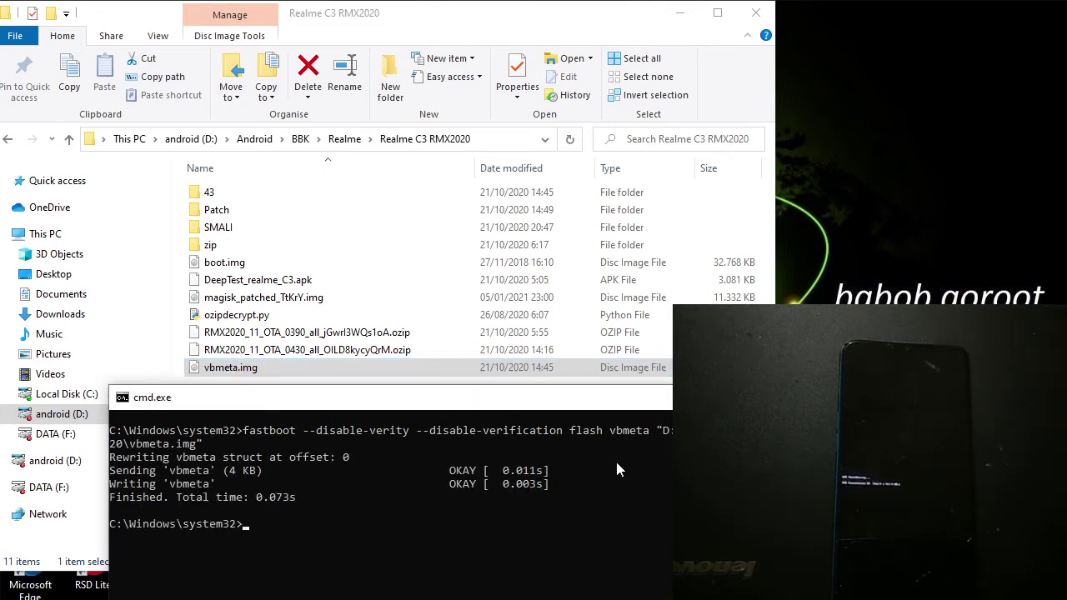
- Run fastboot flash boot with the full path of magisk_patched_TtKrY.img, and restart the phone with fastboot reboot
text(fastboot fl)
text(ash recovery)
key(BackSpace)
key(BackSpace)
key(BackSpace)
key(BackSpace)
key(BackSpace)
key(BackSpace)
key(BackSpace)
key(BackSpace)
key(BackSpace)
text(boot)
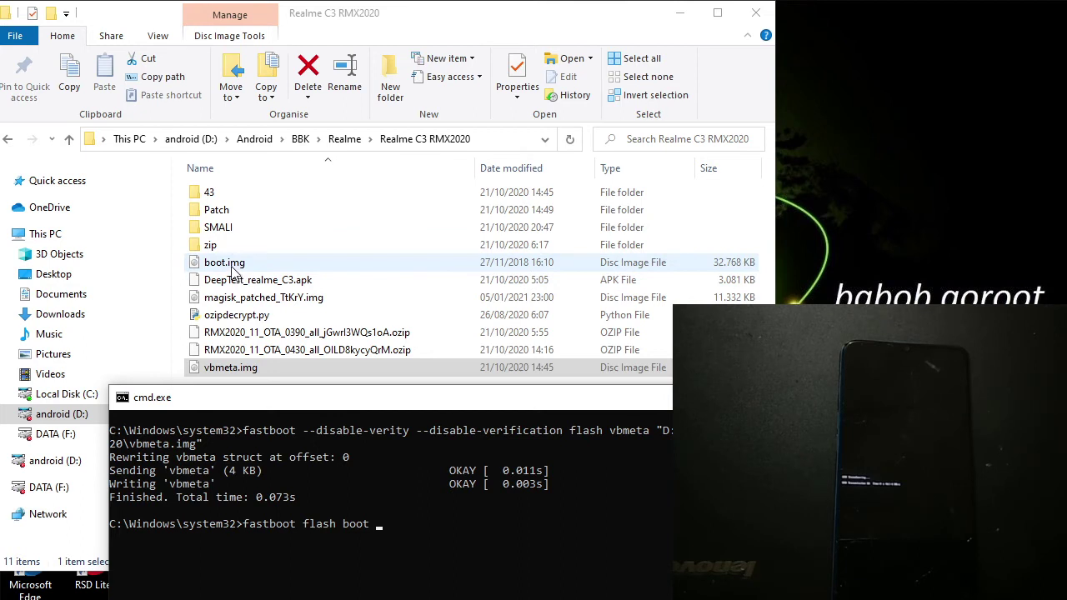
drag(250, 297, 415, 492)
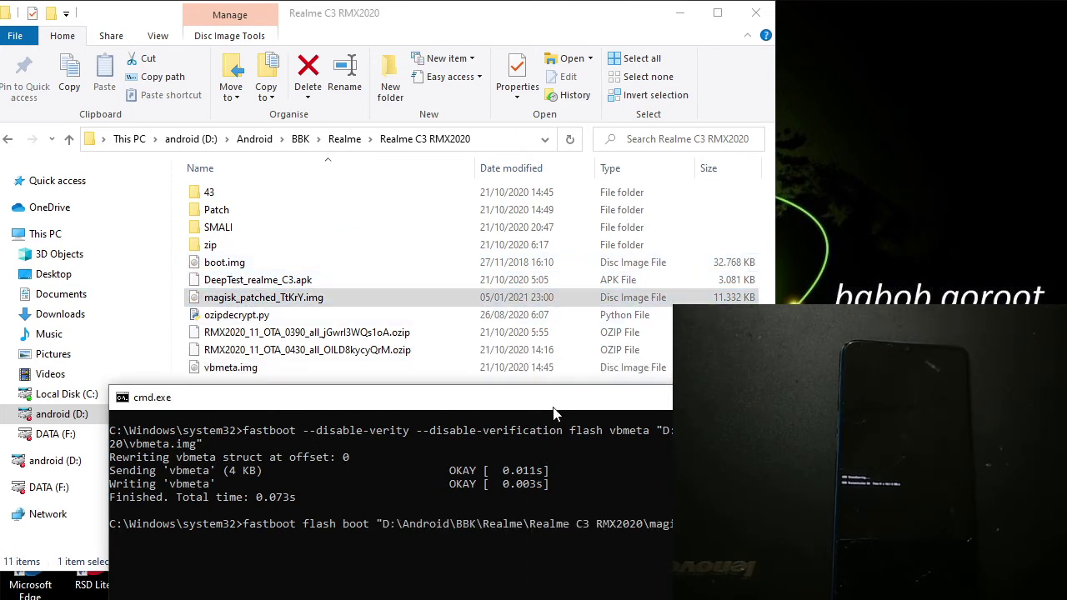
key(Return)
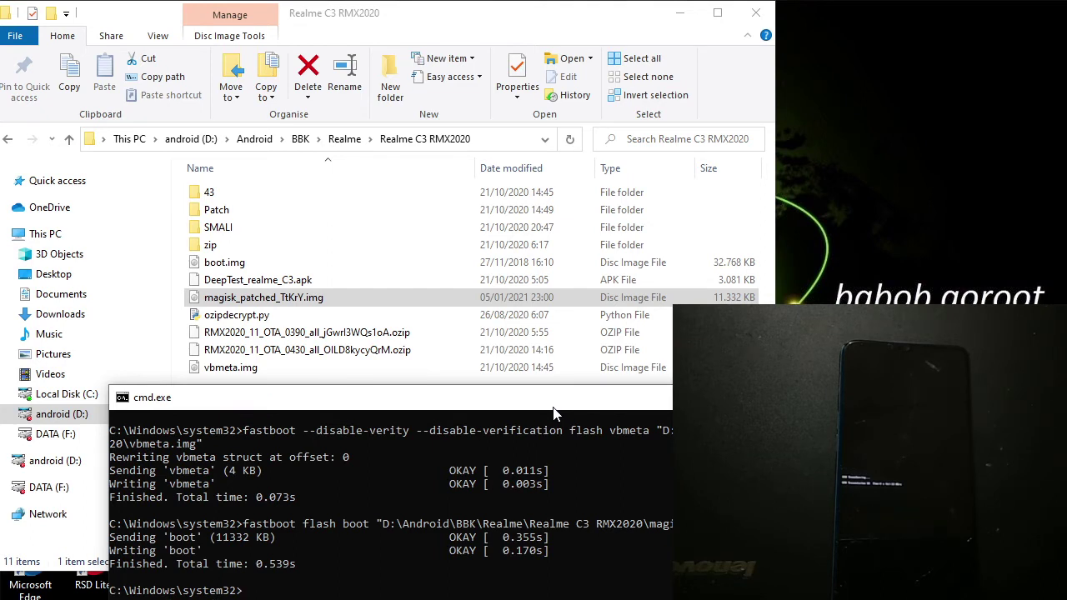
text(fastboot reboot)
key(Return)
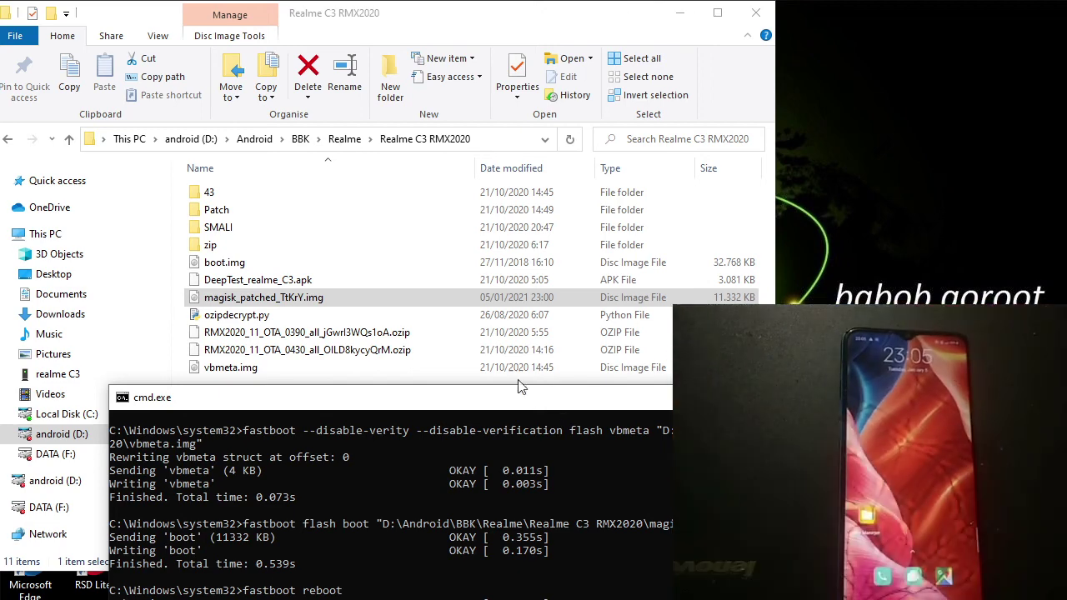
click(370, 246)
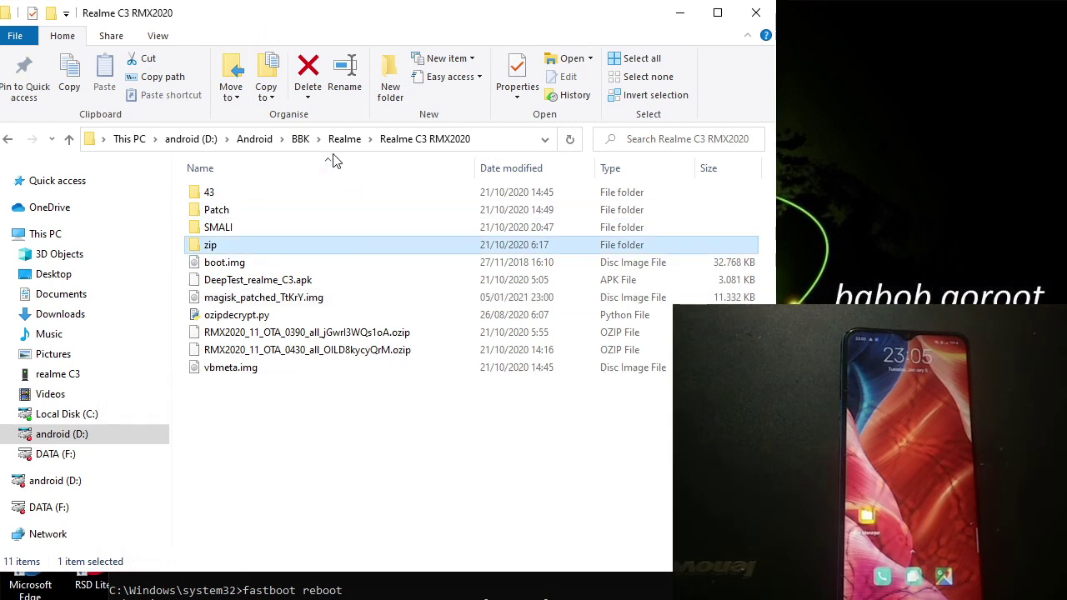
click(98, 434)
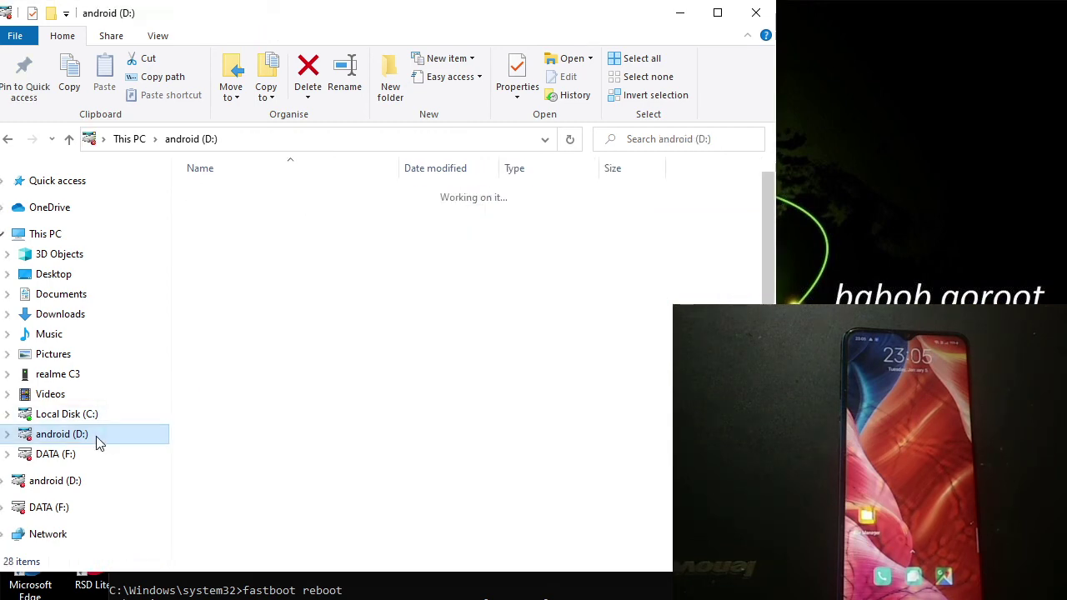
click(9, 139)
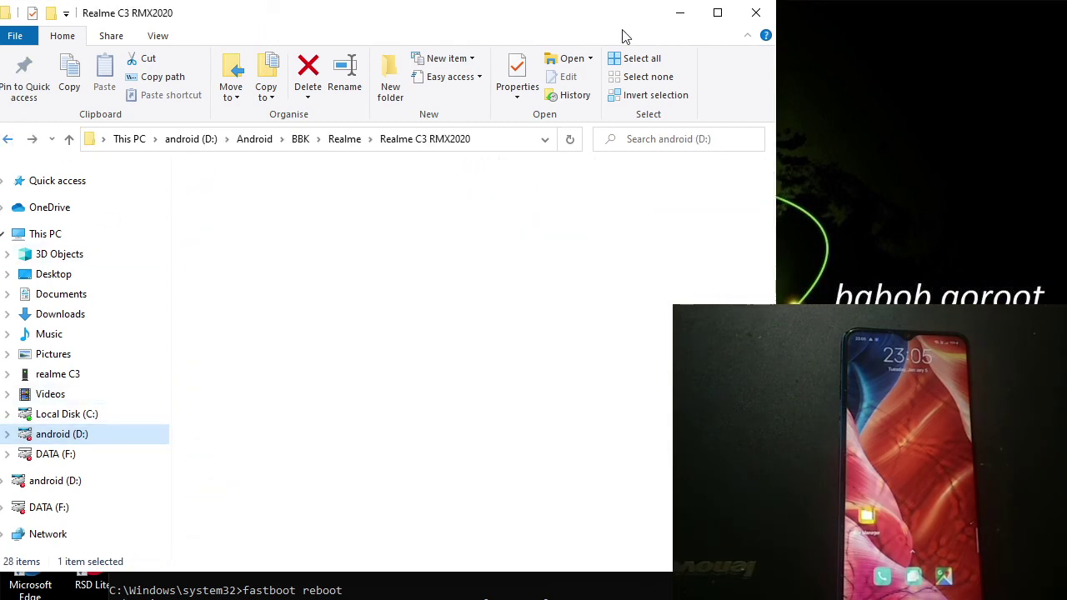
- Minimise the Realme C3 RMX2020 window and locate the APK files starting with R in D:\__install in a new File Explorer window
click(680, 14)
key(super+e)
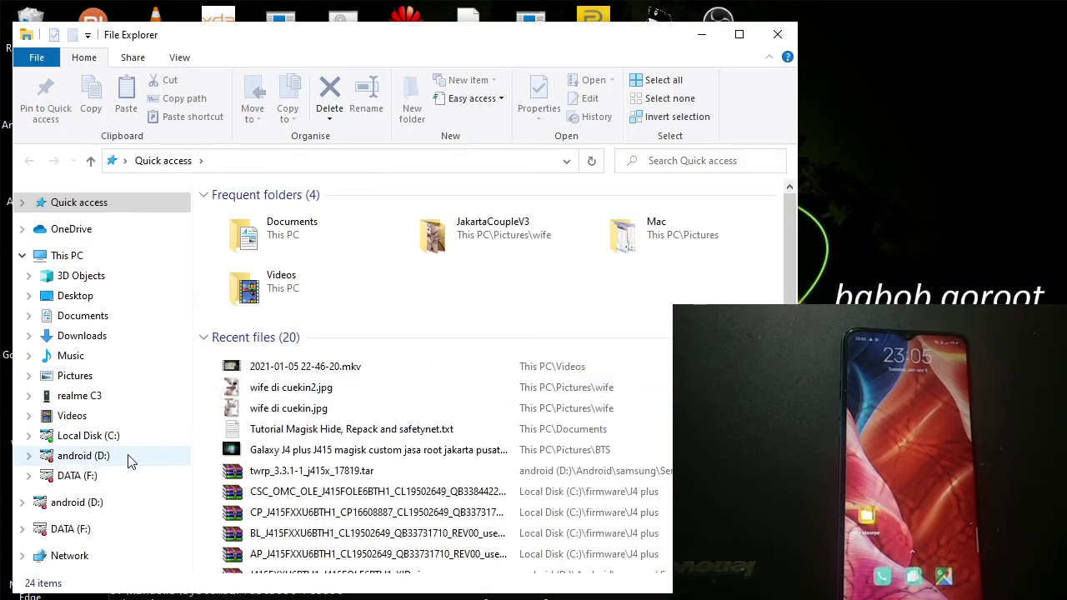
click(92, 456)
double_click(287, 254)
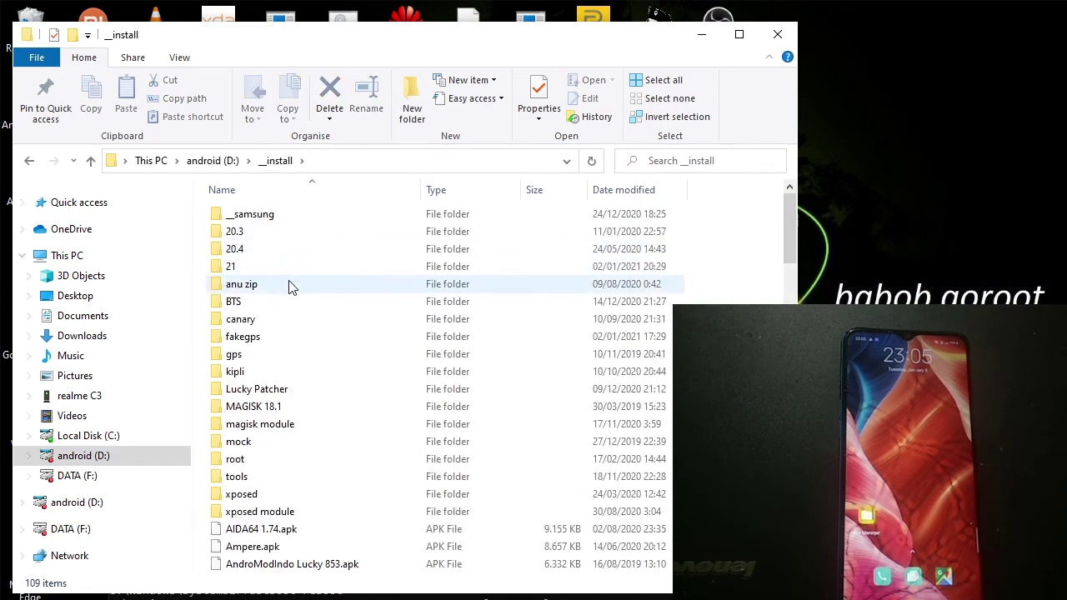
key(r)
key(r)
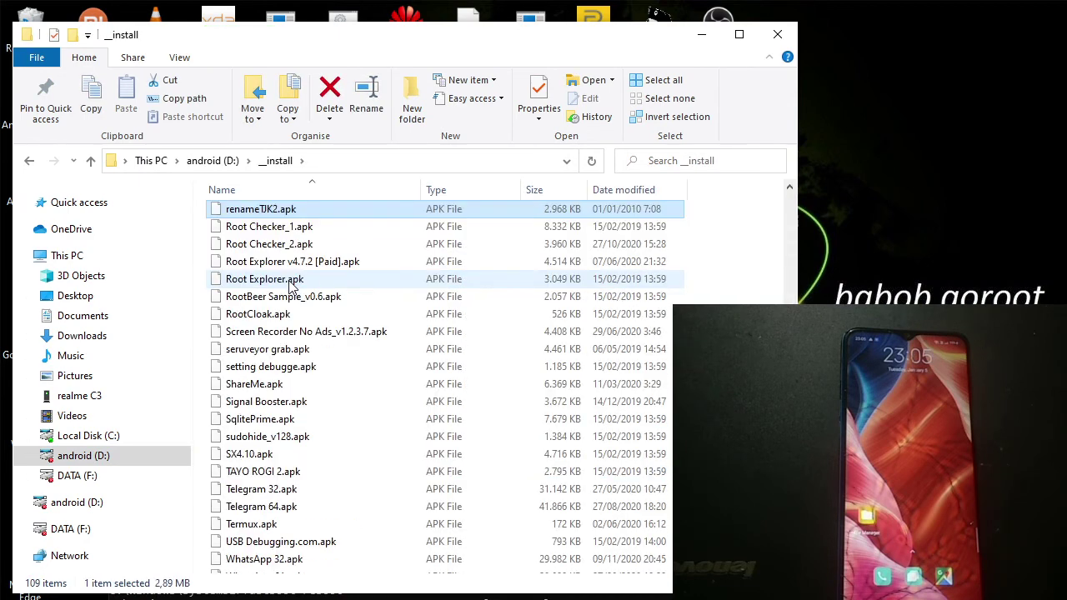
- Open the Download folder in the realme C3 phone's internal shared storage
click(115, 399)
double_click(343, 197)
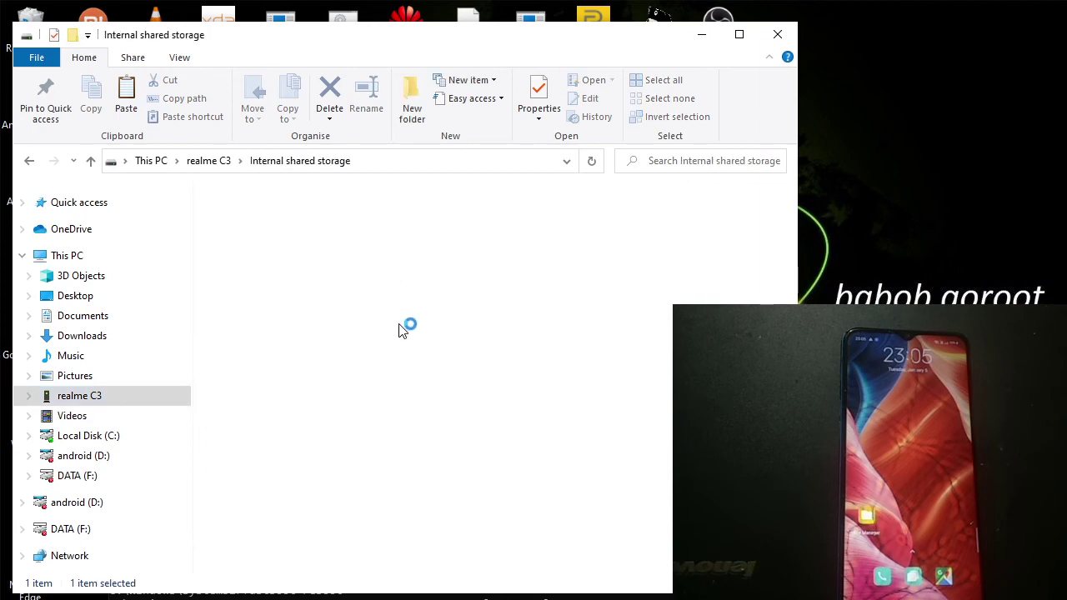
double_click(516, 345)
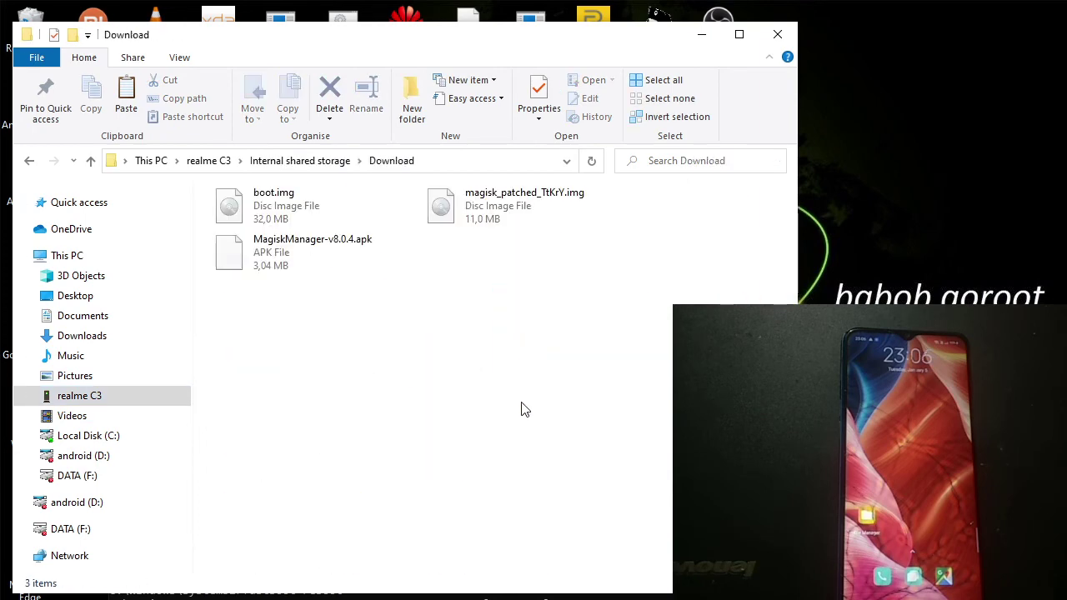